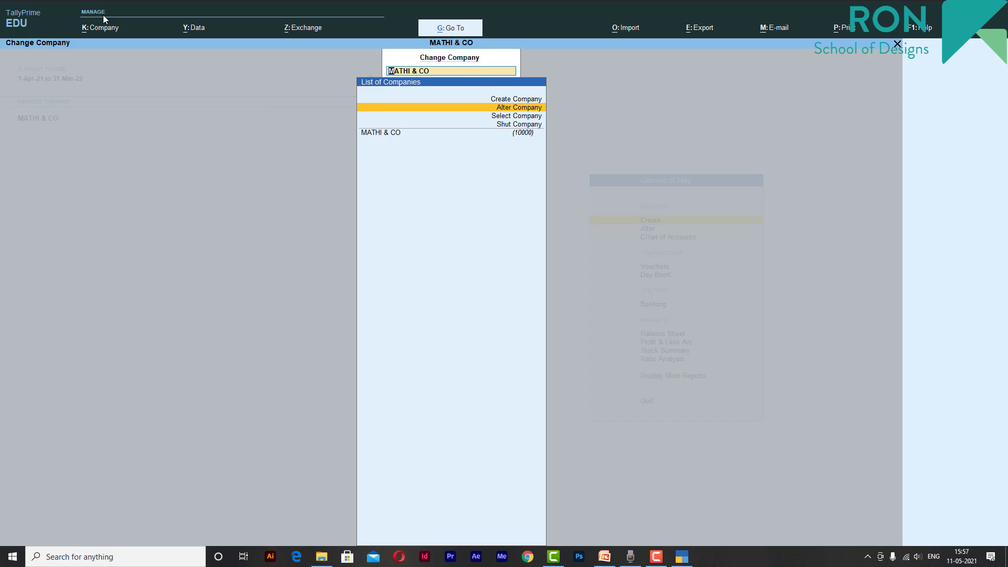
Start creating a new company with "Rr & Co" as both the company name and the mailing name
{"action": "key", "text": "Up"}
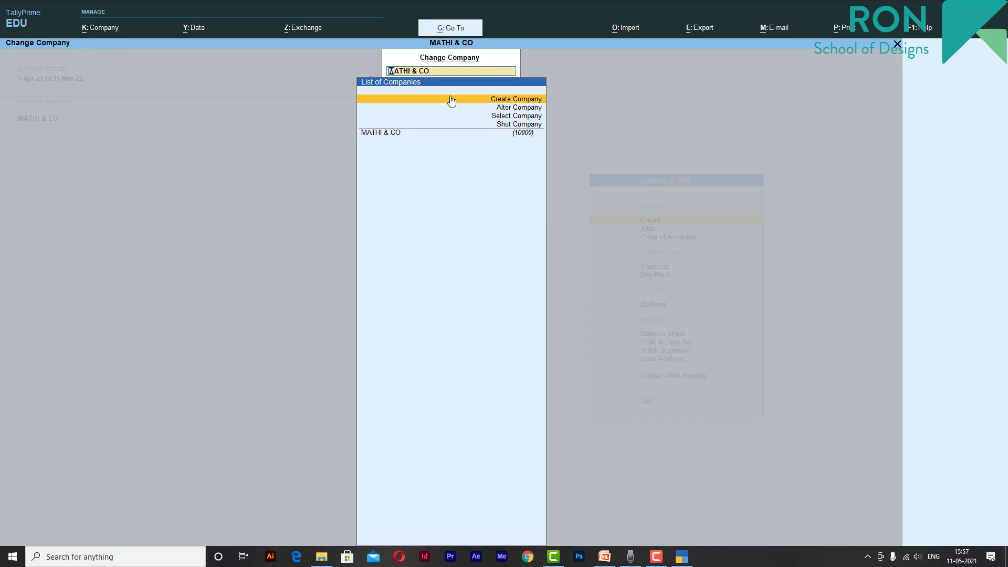
{"action": "left_click", "coordinate": [485, 98]}
{"action": "left_click", "coordinate": [485, 98]}
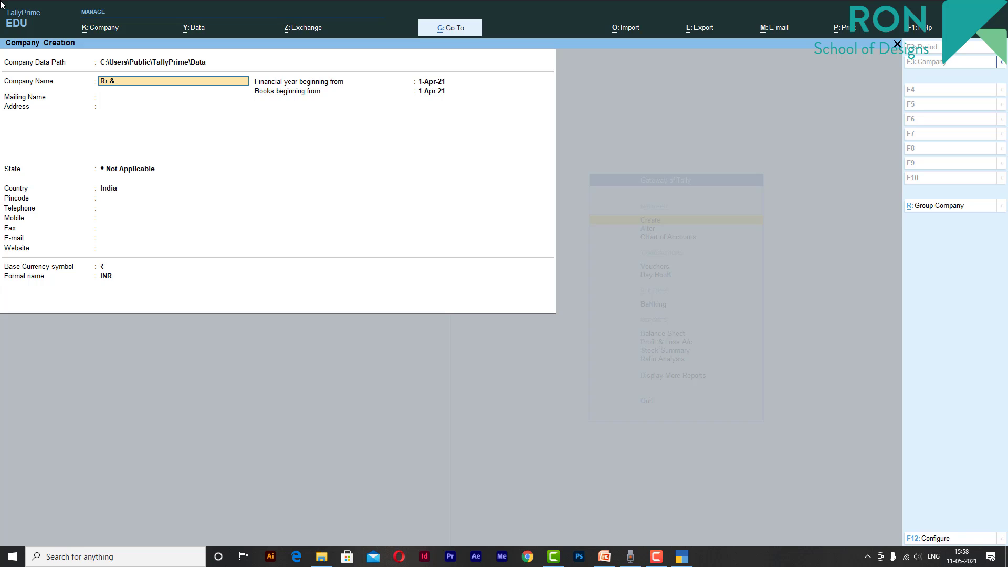
{"action": "type", "text": "Co"}
{"action": "key", "text": "Return"}
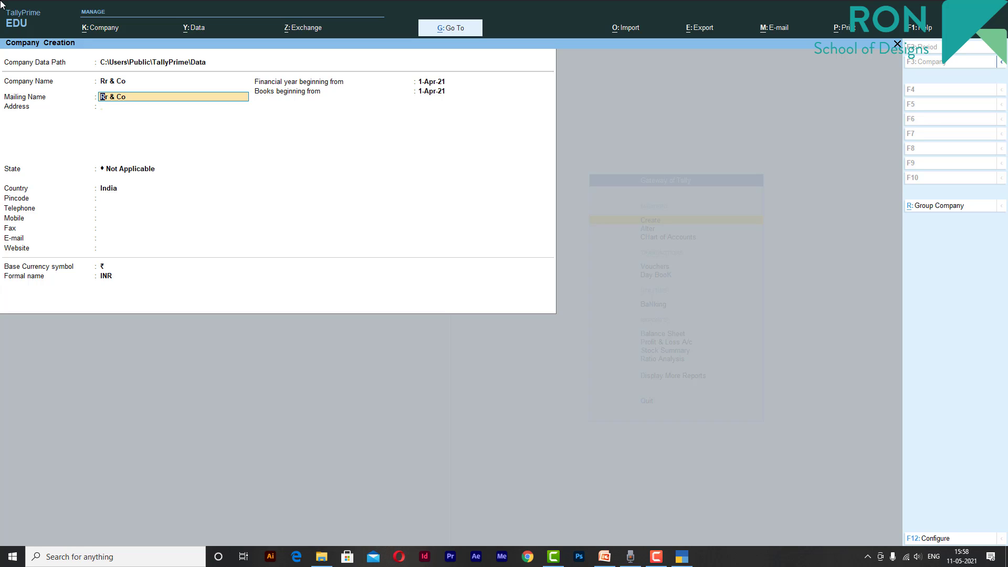
{"action": "key", "text": "Return"}
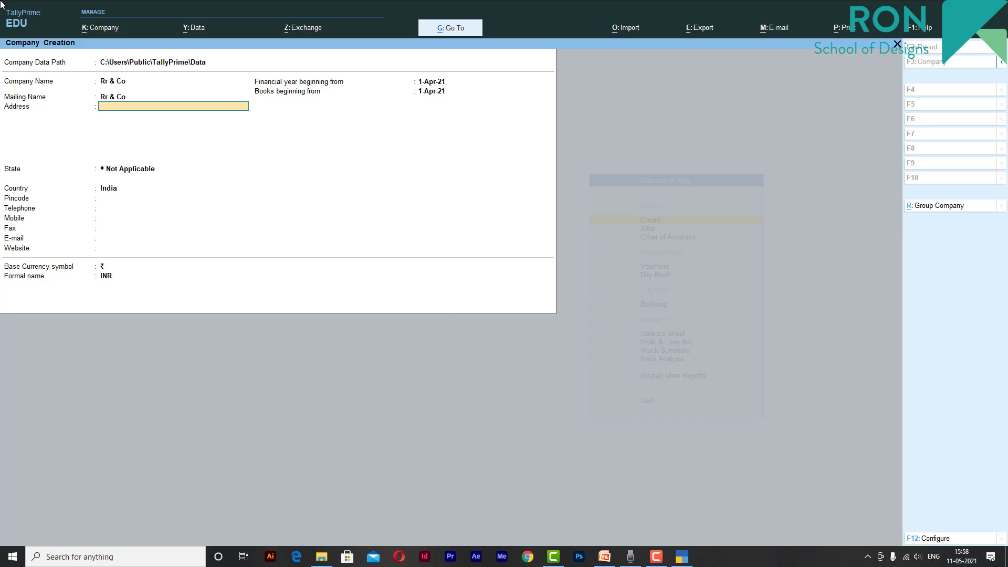
Leave the new company's address and pincode blank, and set its state to Tamil Nadu
{"action": "key", "text": "Return"}
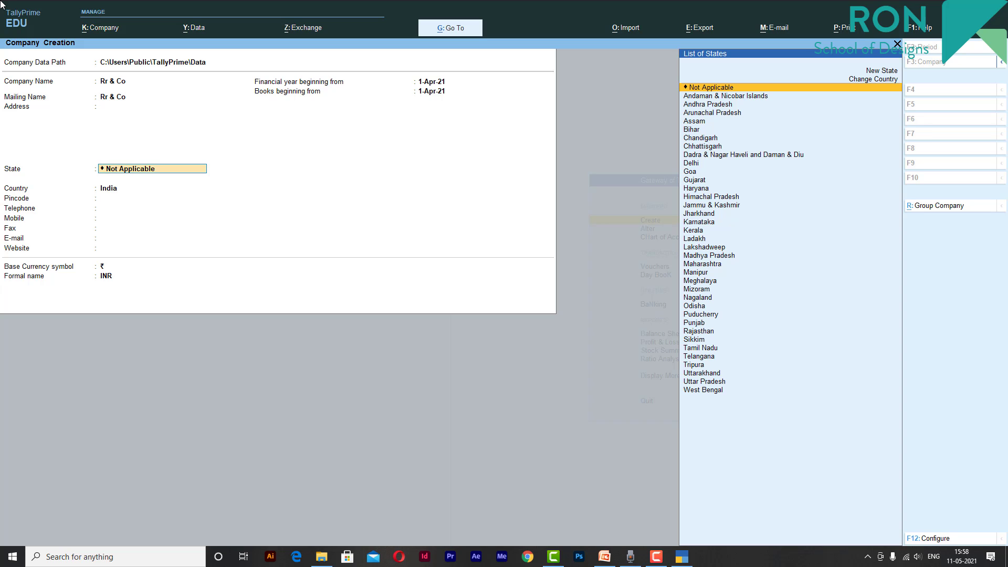
{"action": "type", "text": "T"}
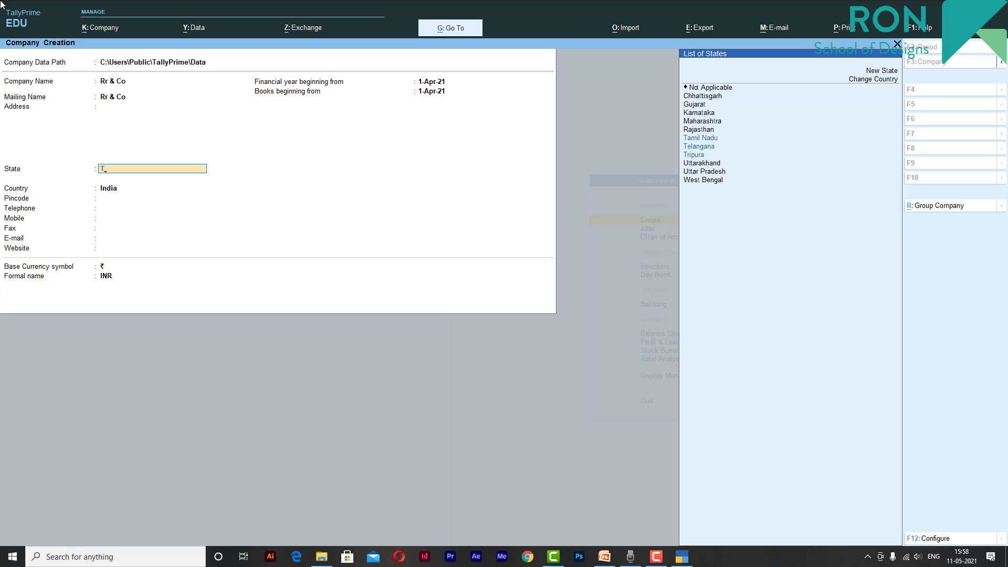
{"action": "key", "text": "Down"}
{"action": "key", "text": "Up"}
{"action": "key", "text": "Return"}
{"action": "key", "text": "Return"}
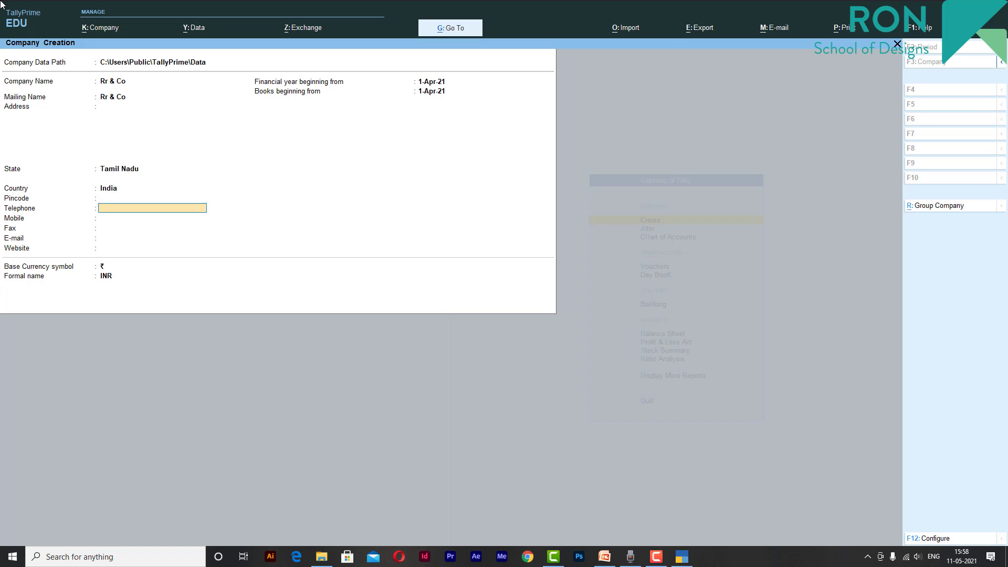
Leave the contact fields blank, keep the 1-Apr-21 start dates and INR currency, and save the new company
{"action": "key", "text": "Return"}
{"action": "key", "text": "Return"}
{"action": "key", "text": "Return"}
{"action": "key", "text": "Return"}
{"action": "key", "text": "Return"}
{"action": "key", "text": "Return"}
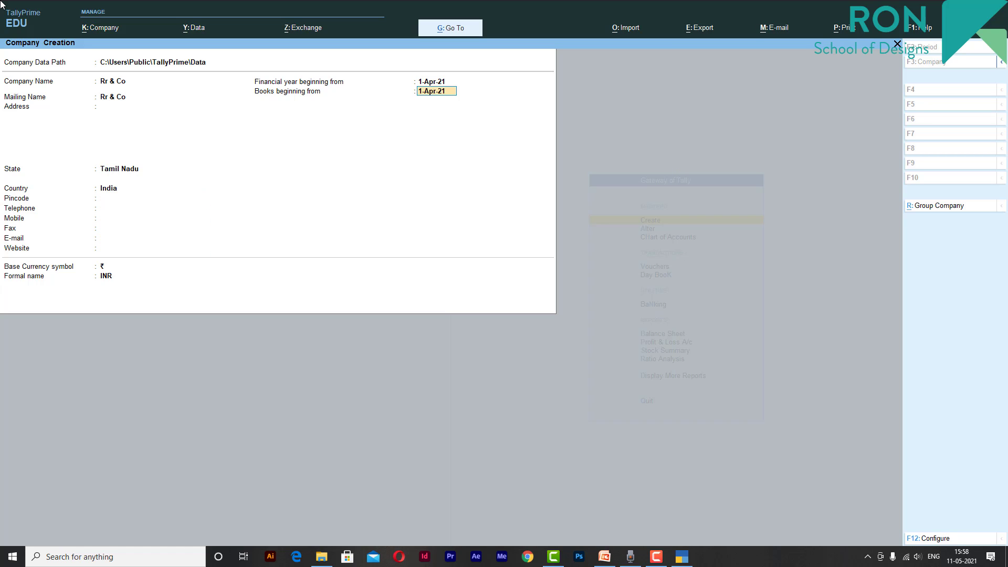
{"action": "key", "text": "Return"}
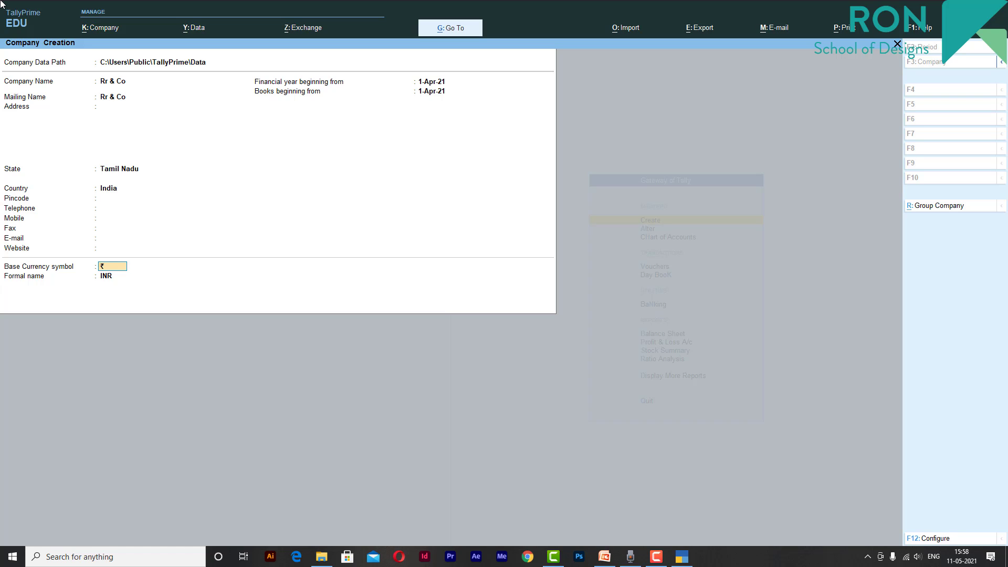
{"action": "key", "text": "Return"}
{"action": "key", "text": "Return"}
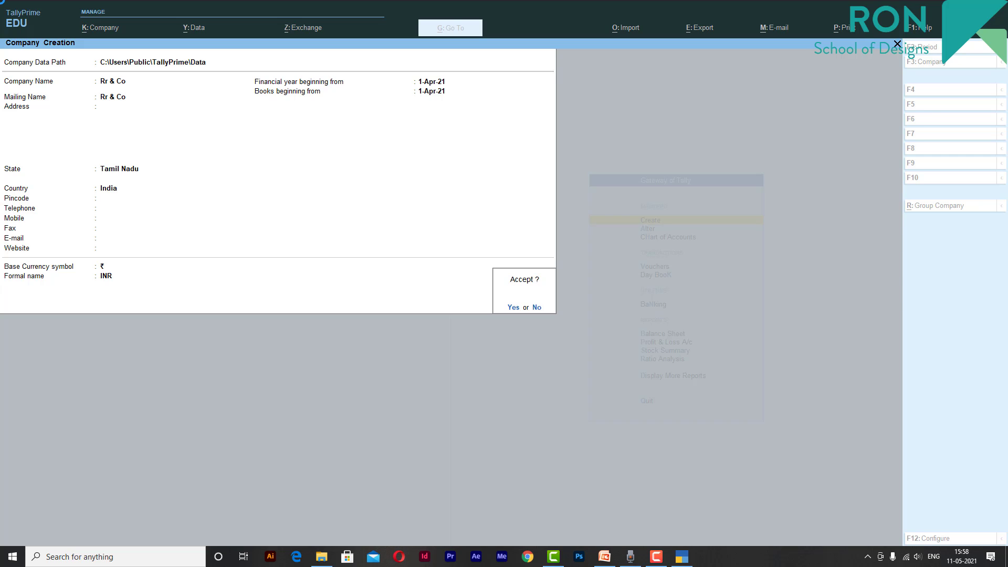
{"action": "key", "text": "Return"}
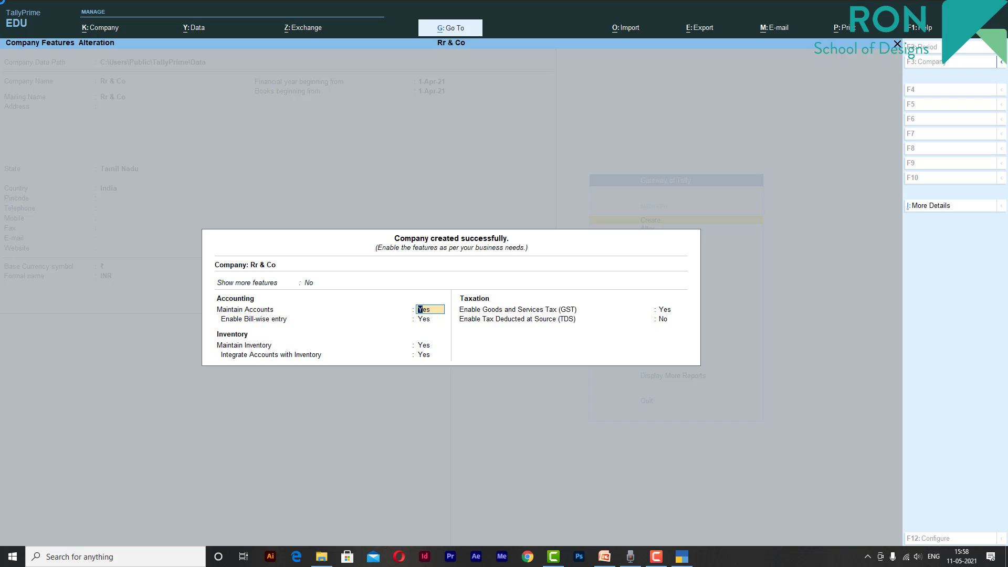
Set Enable Goods and Services Tax (GST) to No for the new company, keep the other features, and accept
{"action": "key", "text": "Return"}
{"action": "key", "text": "Return"}
{"action": "key", "text": "Return"}
{"action": "key", "text": "Return"}
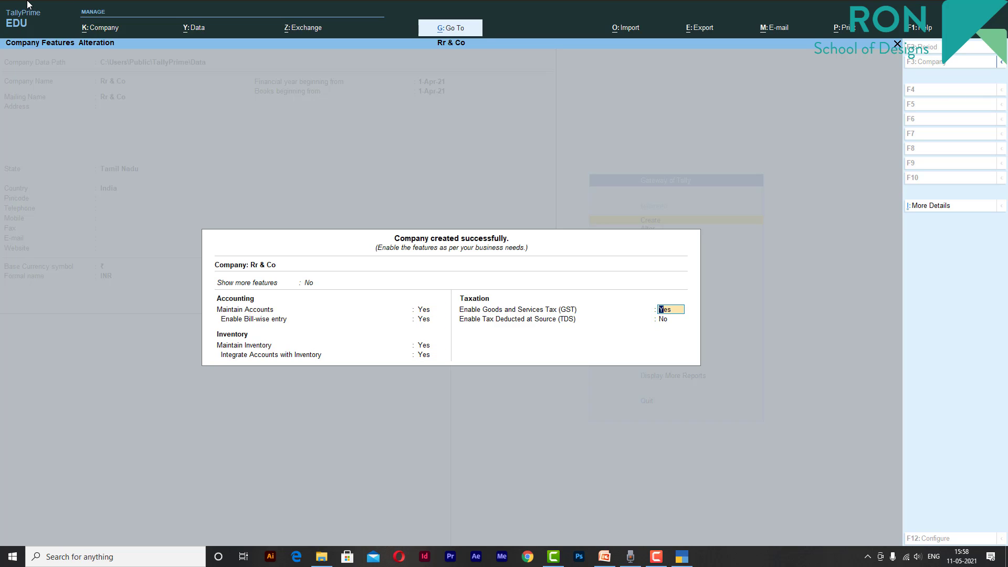
{"action": "type", "text": "no"}
{"action": "key", "text": "Return"}
{"action": "key", "text": "Return"}
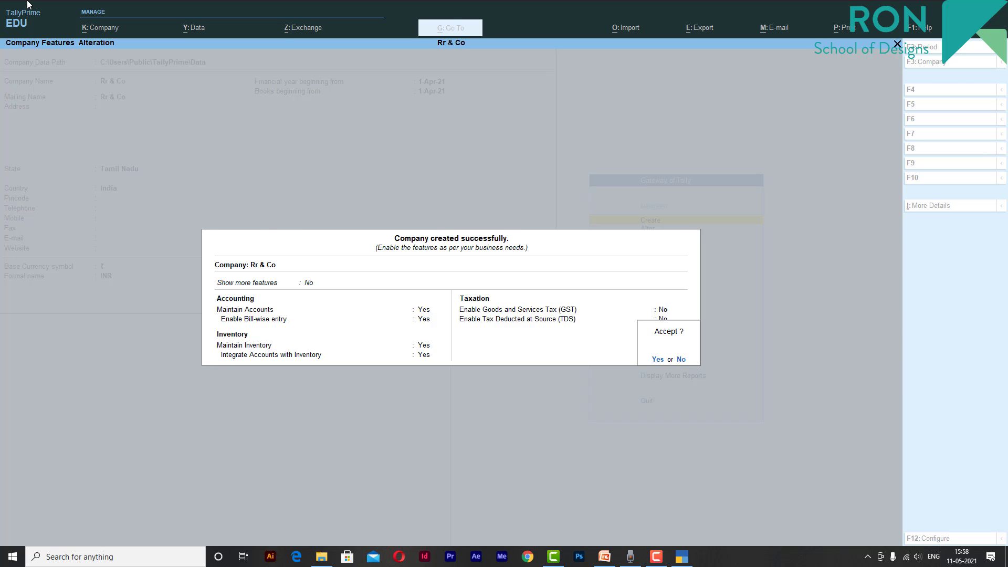
{"action": "key", "text": "Return"}
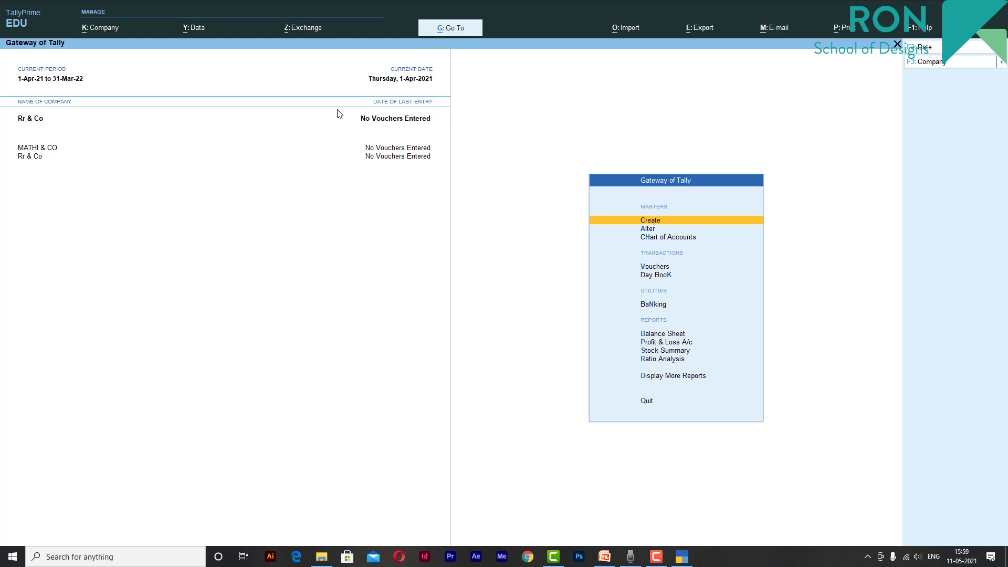
Make MATHI & CO the active company by choosing it from the list of all companies in the data folder
{"action": "key", "text": "F3"}
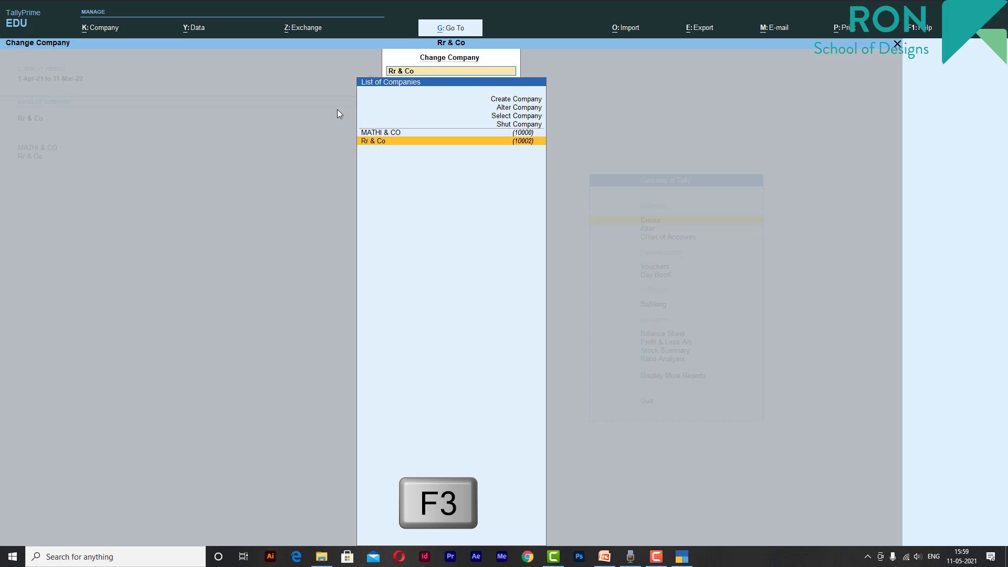
{"action": "key", "text": "Up"}
{"action": "key", "text": "Up"}
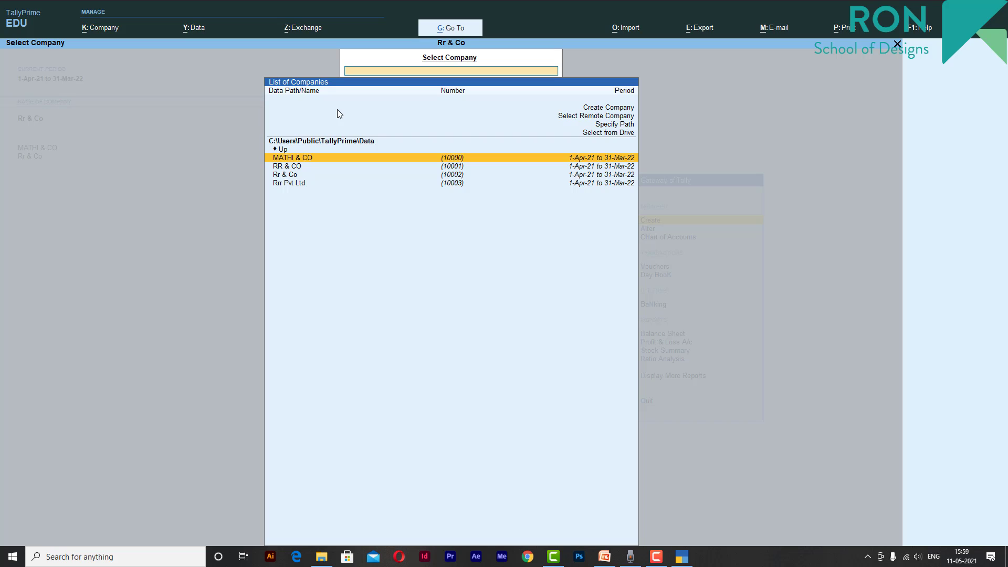
{"action": "key", "text": "Down"}
{"action": "key", "text": "Down"}
{"action": "key", "text": "Down"}
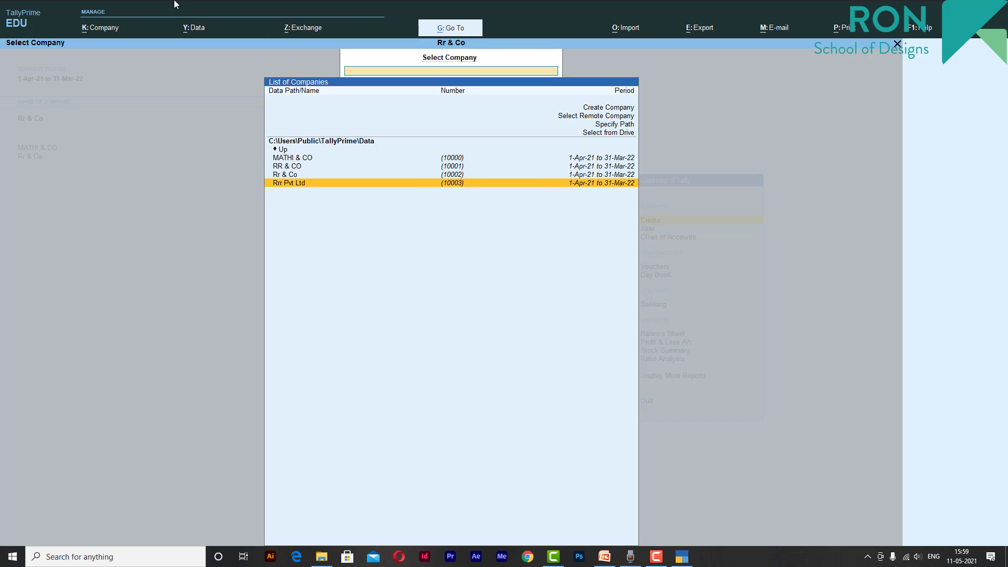
{"action": "key", "text": "Up"}
{"action": "key", "text": "Up"}
{"action": "key", "text": "Up"}
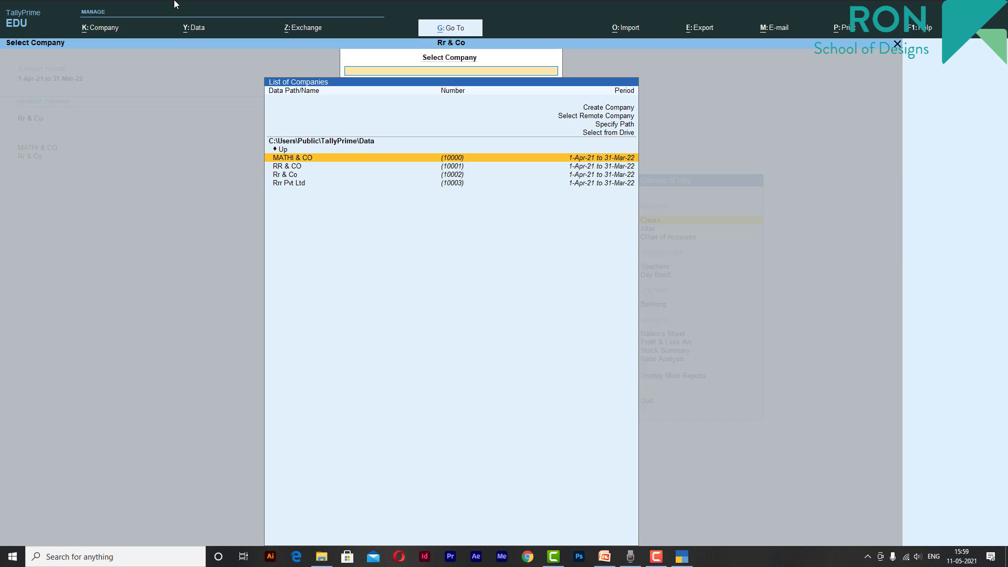
{"action": "key", "text": "Return"}
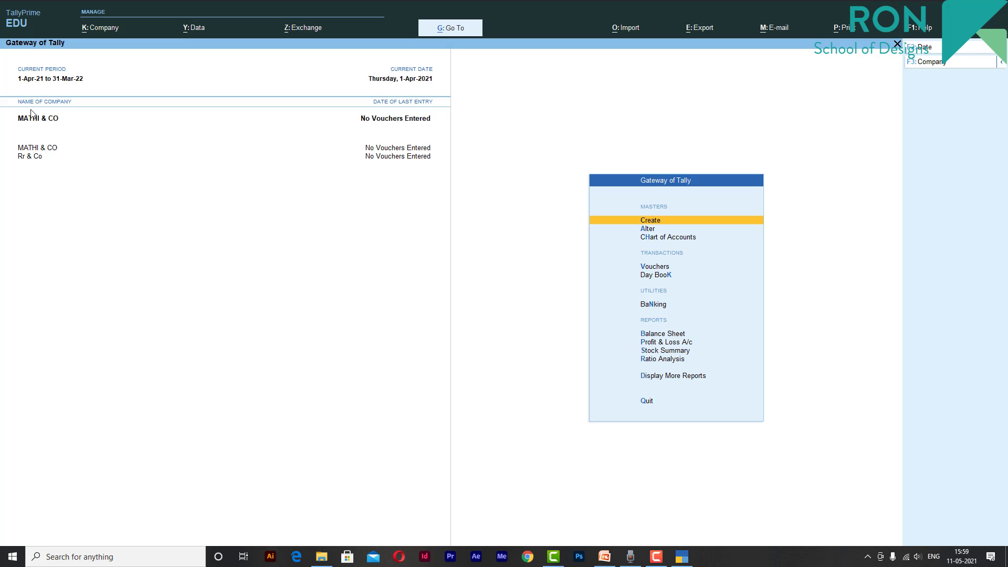
{"action": "key", "text": "F3"}
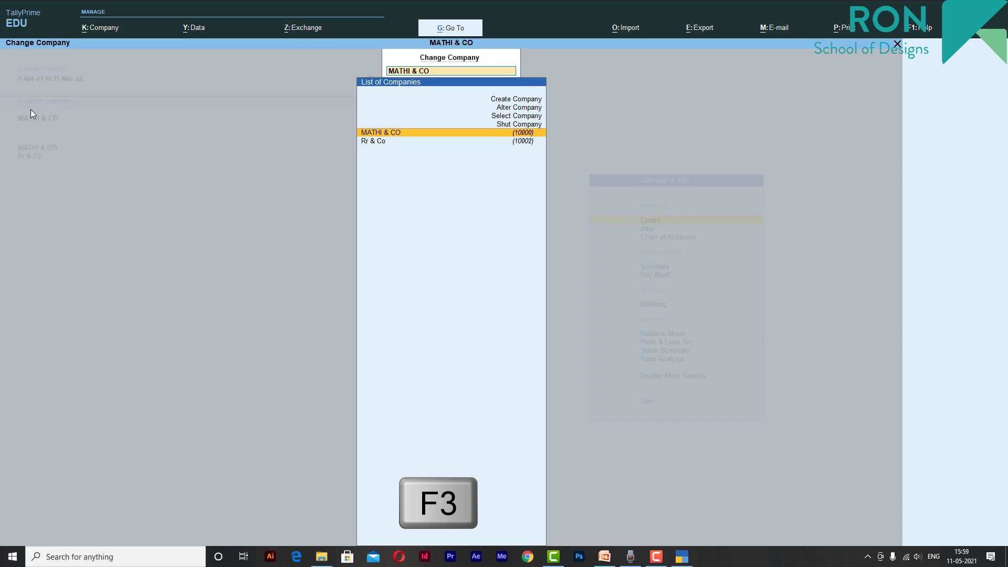
{"action": "key", "text": "Up"}
{"action": "key", "text": "Up"}
{"action": "key", "text": "Up"}
{"action": "key", "text": "Up"}
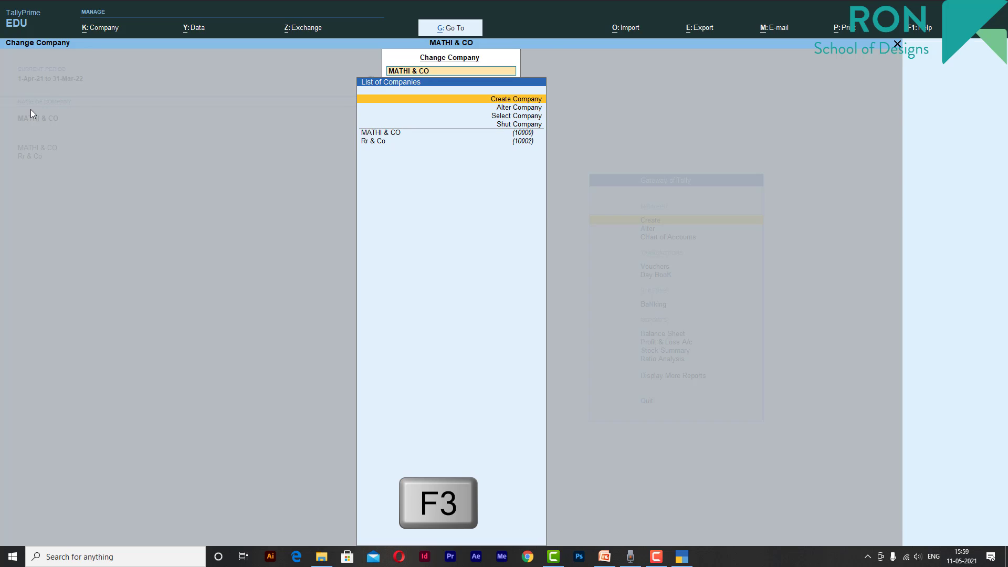
{"action": "key", "text": "Return"}
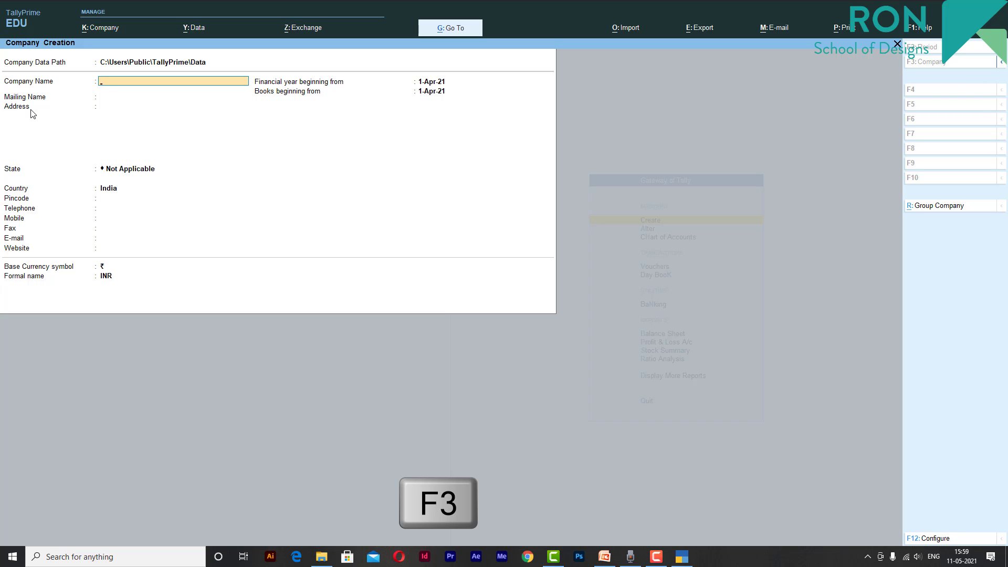
{"action": "key", "text": "Escape"}
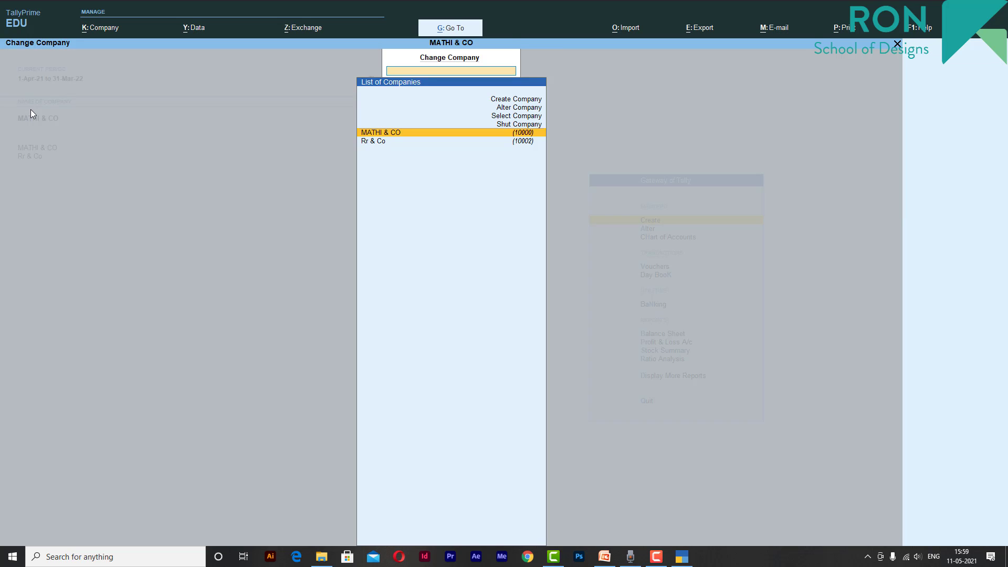
{"action": "key", "text": "Escape"}
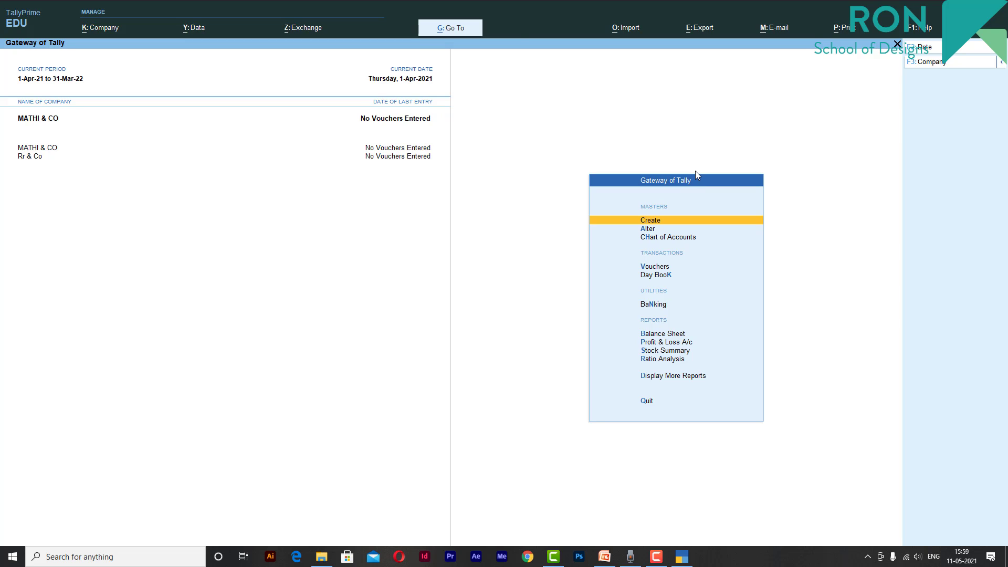
Switch the active company to Rr & Co and back to MATHI & CO, and load Rrr Pvt Ltd from the data folder
{"action": "left_click", "coordinate": [28, 158]}
{"action": "left_click", "coordinate": [29, 151]}
{"action": "key", "text": "F3"}
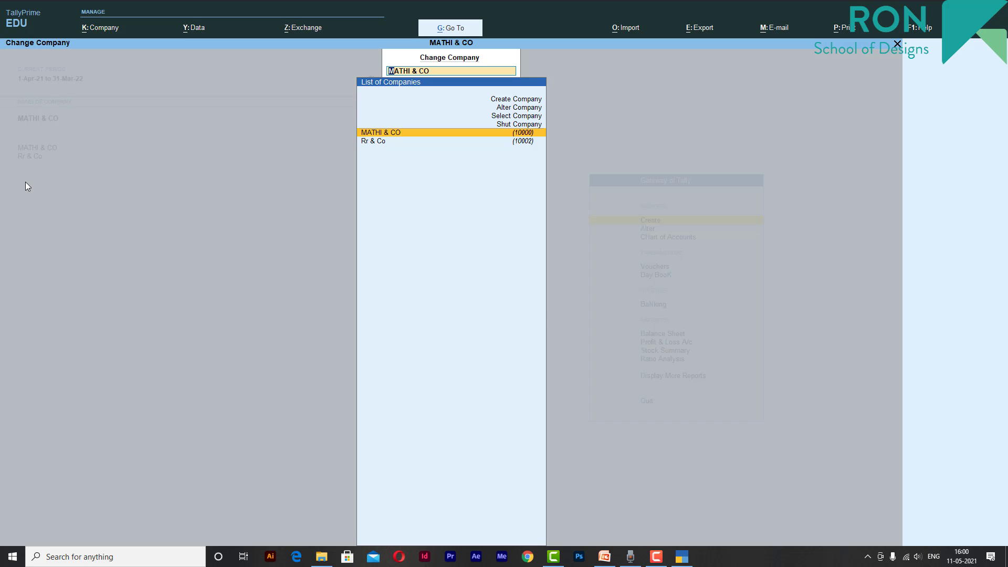
{"action": "key", "text": "Up"}
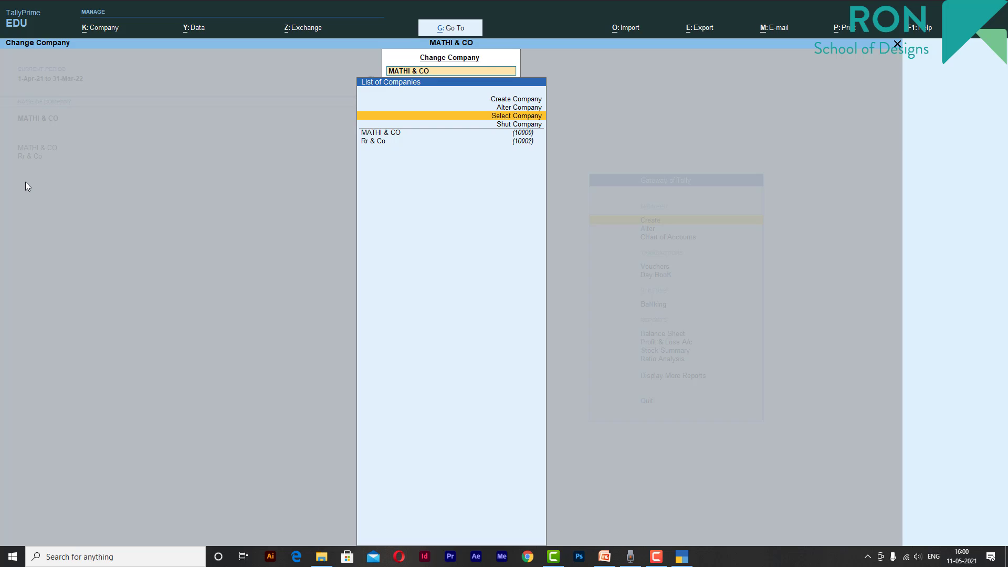
{"action": "key", "text": "Return"}
{"action": "key", "text": "Down"}
{"action": "key", "text": "Down"}
{"action": "key", "text": "Down"}
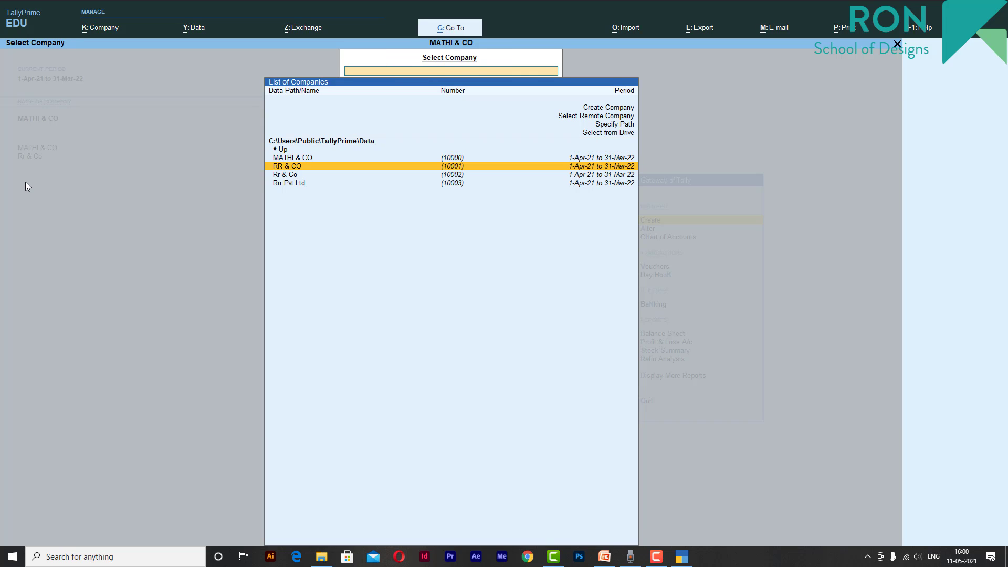
{"action": "key", "text": "Return"}
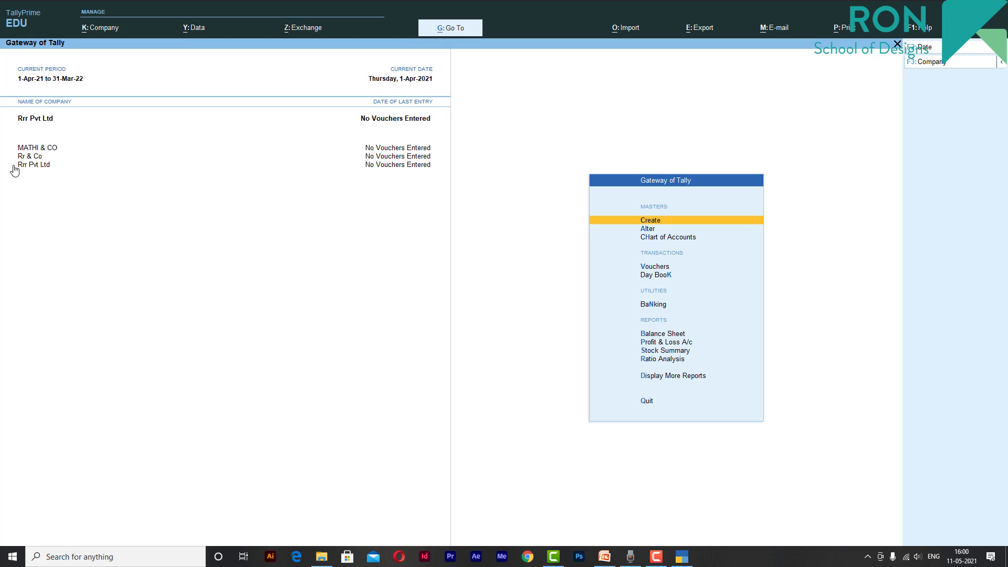
Try to load the company RR & CO from the data folder alongside the companies already open
{"action": "left_click", "coordinate": [15, 166]}
{"action": "key", "text": "Up"}
{"action": "key", "text": "Up"}
{"action": "key", "text": "Up"}
{"action": "key", "text": "Up"}
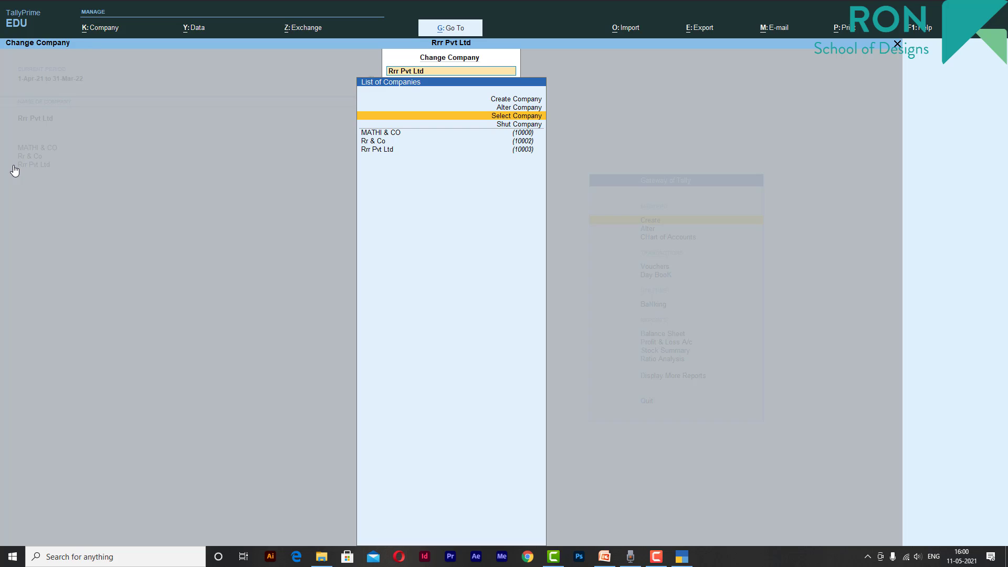
{"action": "key", "text": "Return"}
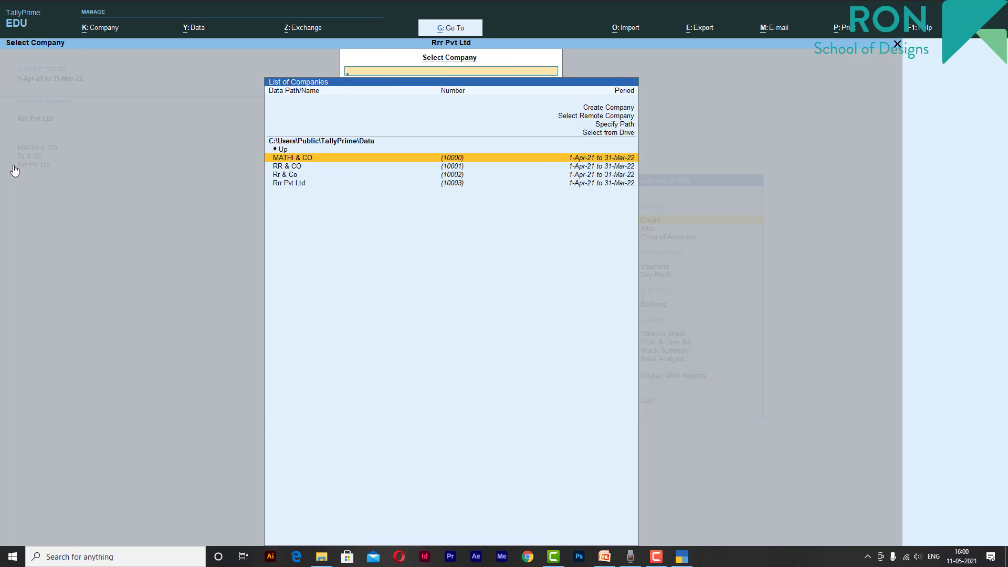
{"action": "key", "text": "Down"}
{"action": "key", "text": "Down"}
{"action": "key", "text": "Down"}
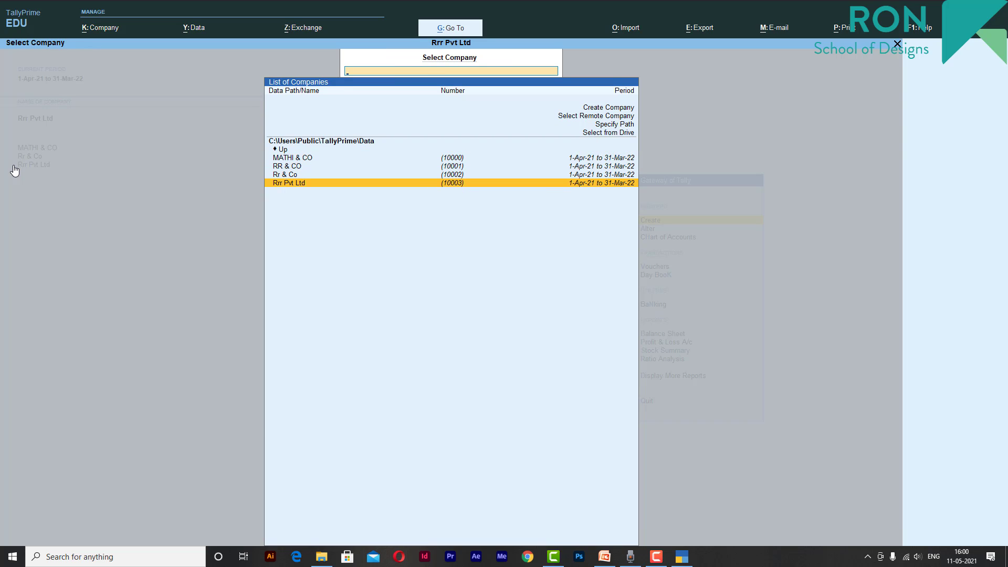
{"action": "key", "text": "Up"}
{"action": "key", "text": "Up"}
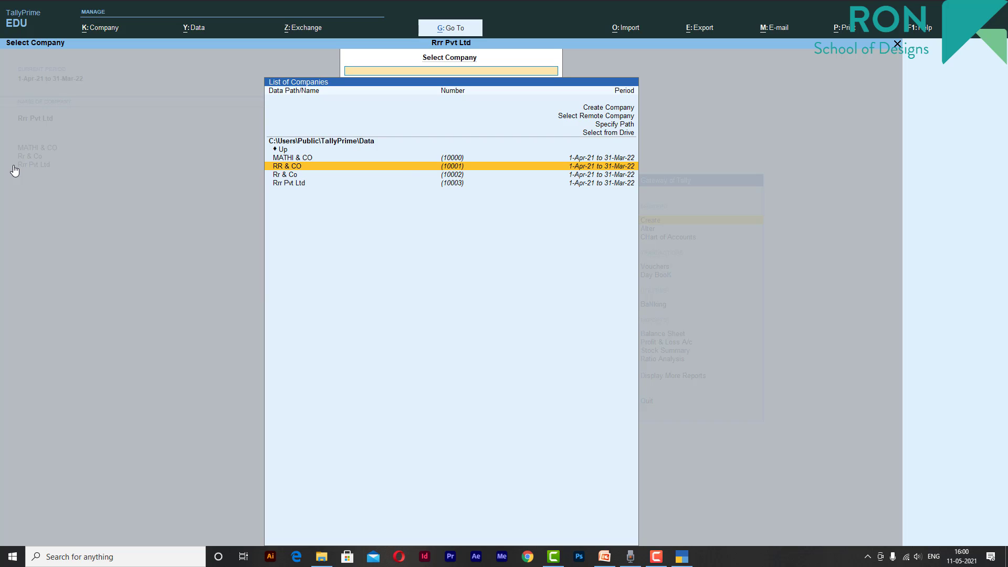
{"action": "key", "text": "Return"}
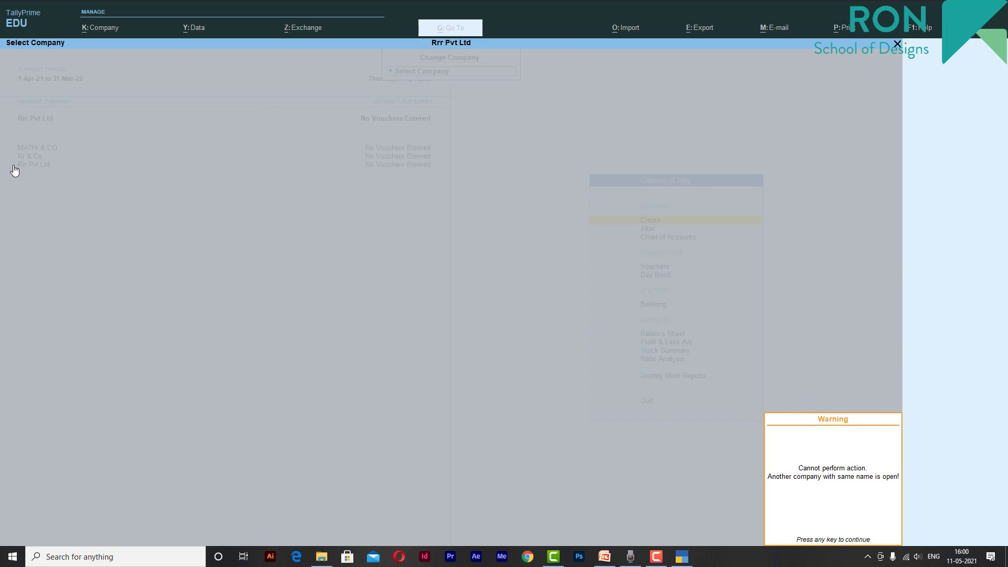
{"action": "key", "text": "Escape"}
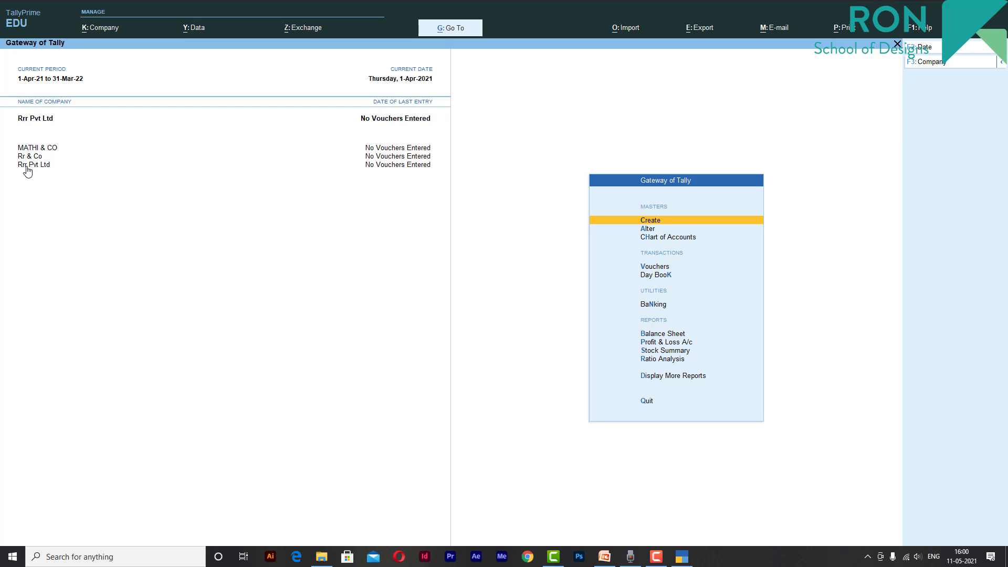
Switch the active company to MATHI & CO and on to Rr & Co using the loaded companies list
{"action": "left_click", "coordinate": [23, 150]}
{"action": "left_click", "coordinate": [32, 157]}
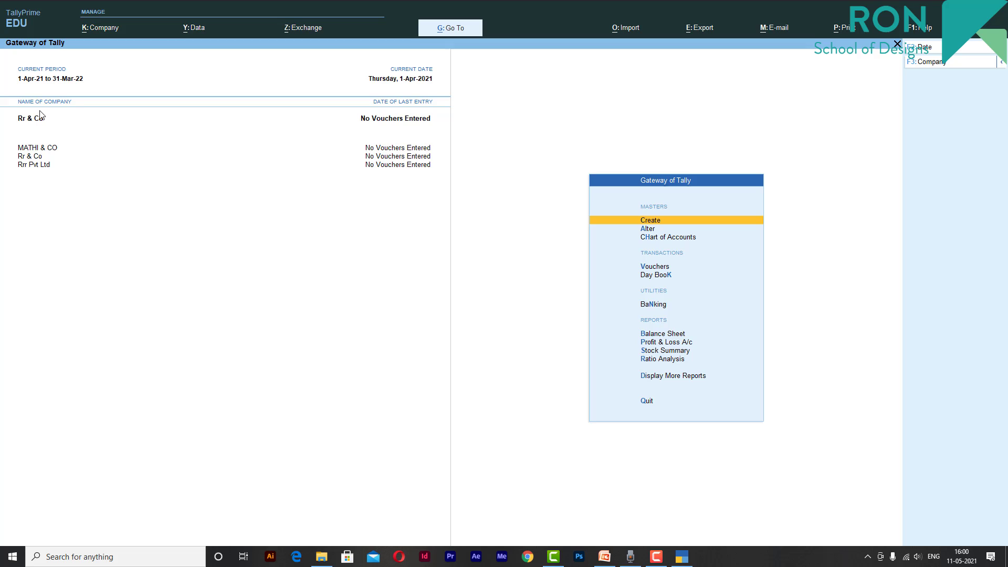
Make Rrr Pvt Ltd the active company and shut the loaded company Rr & Co
{"action": "left_click", "coordinate": [38, 166]}
{"action": "key", "text": "F3"}
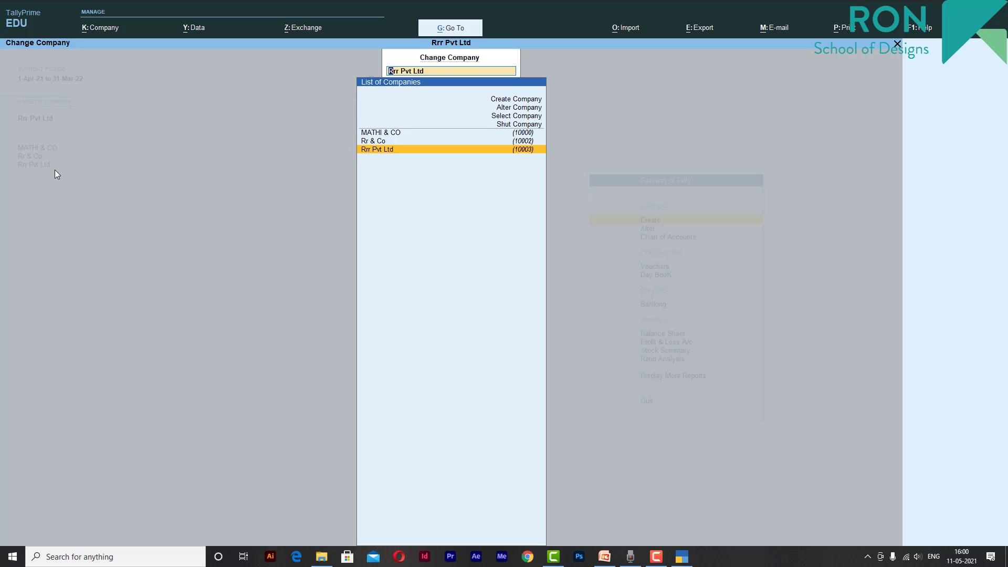
{"action": "key", "text": "Up"}
{"action": "key", "text": "Up"}
{"action": "key", "text": "Up"}
{"action": "key", "text": "Return"}
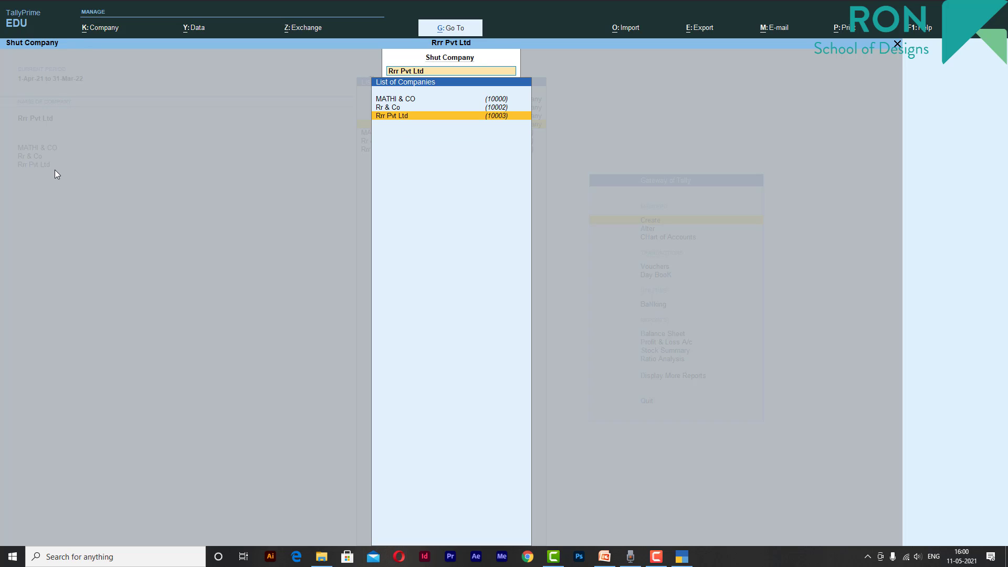
{"action": "key", "text": "Up"}
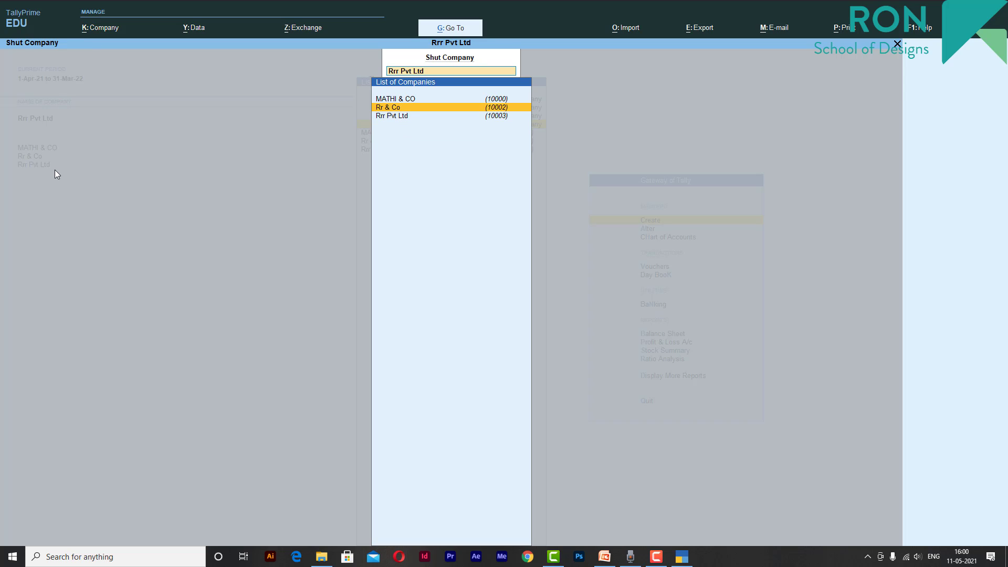
{"action": "key", "text": "Return"}
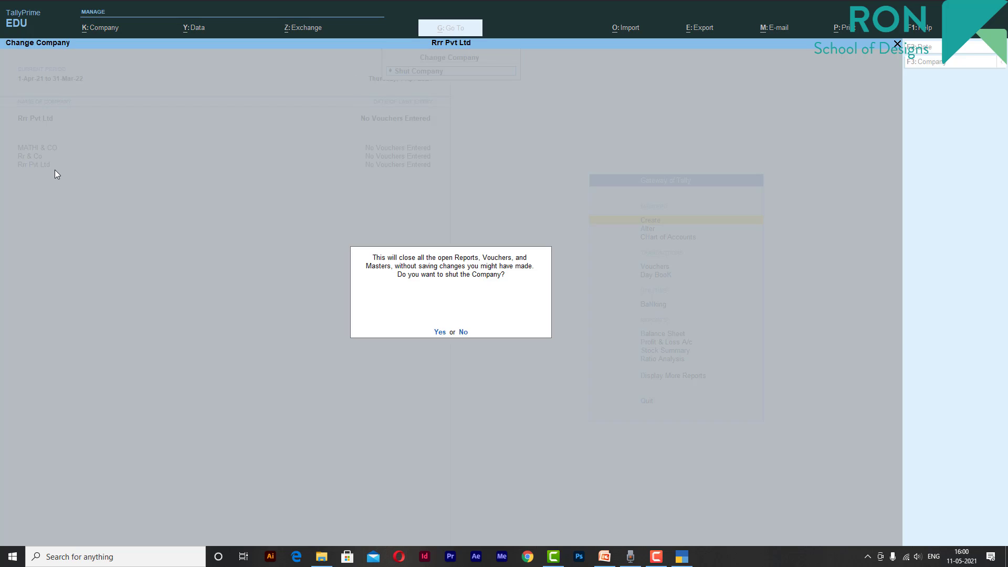
{"action": "key", "text": "Return"}
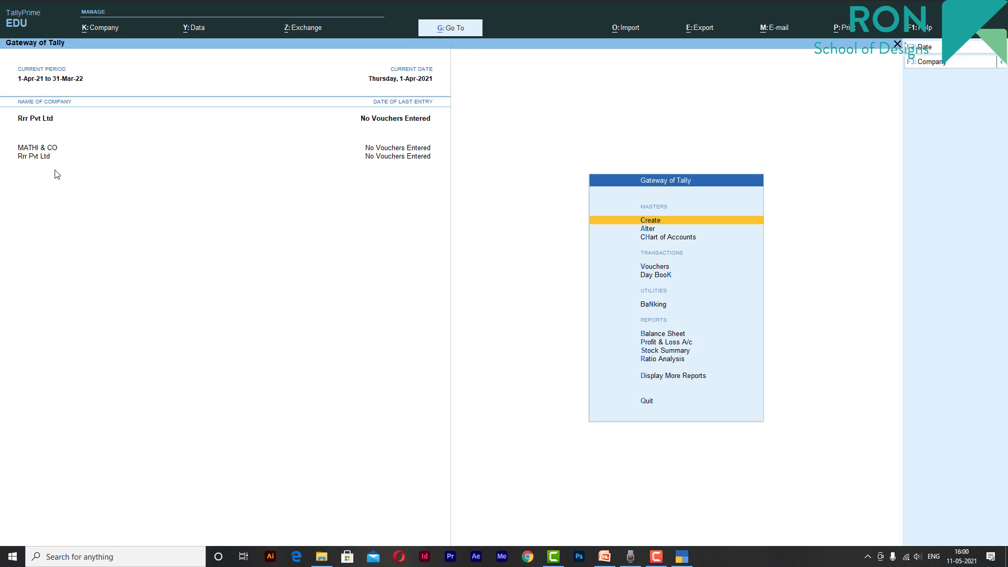
Shut the loaded company MATHI & CO, keeping Rrr Pvt Ltd open
{"action": "key", "text": "F3"}
{"action": "key", "text": "Return"}
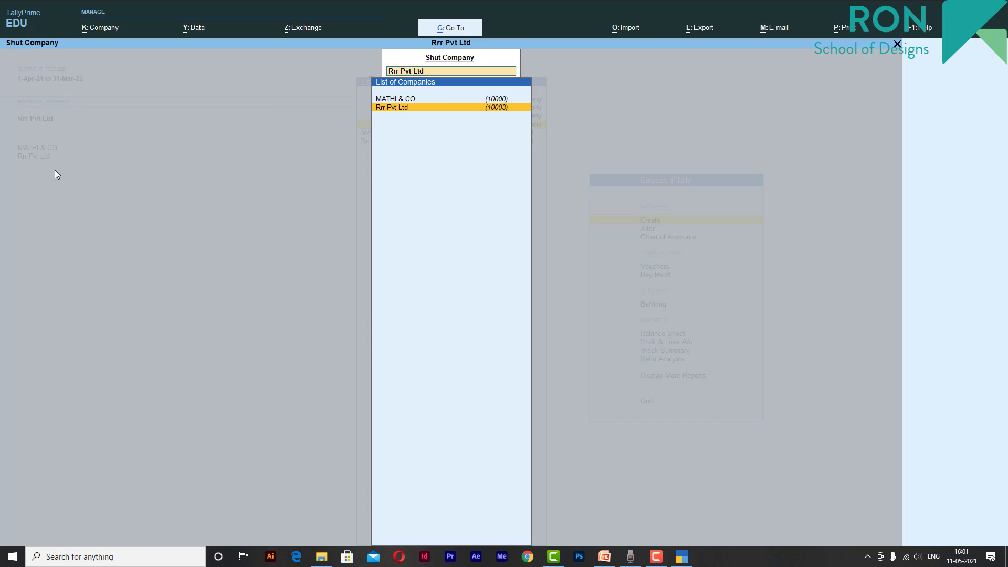
{"action": "key", "text": "Up"}
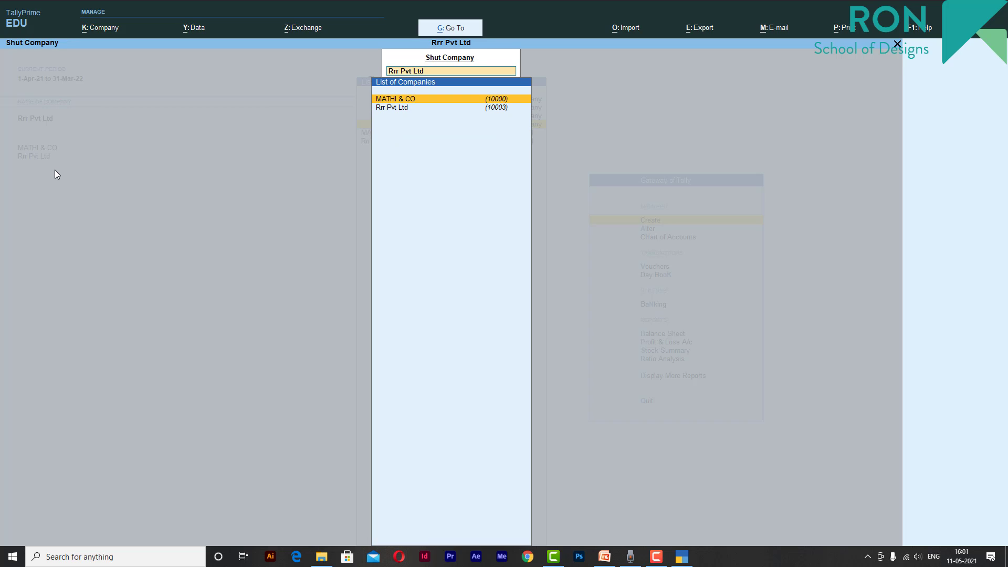
{"action": "key", "text": "Return"}
{"action": "key", "text": "y"}
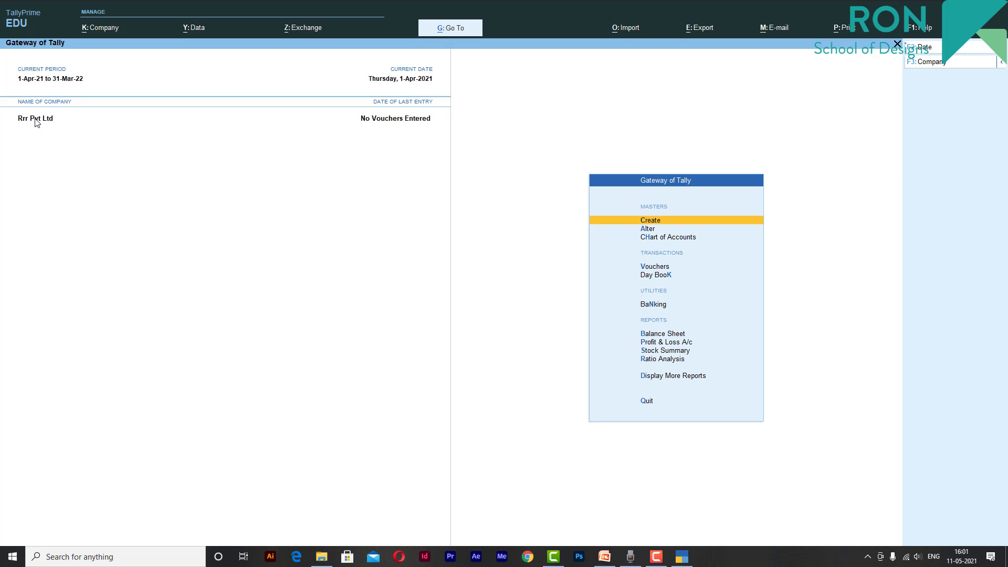
Open Rrr Pvt Ltd for alteration and set its state to Tamil Nadu
{"action": "key", "text": "F3"}
{"action": "key", "text": "Up"}
{"action": "key", "text": "Up"}
{"action": "key", "text": "Up"}
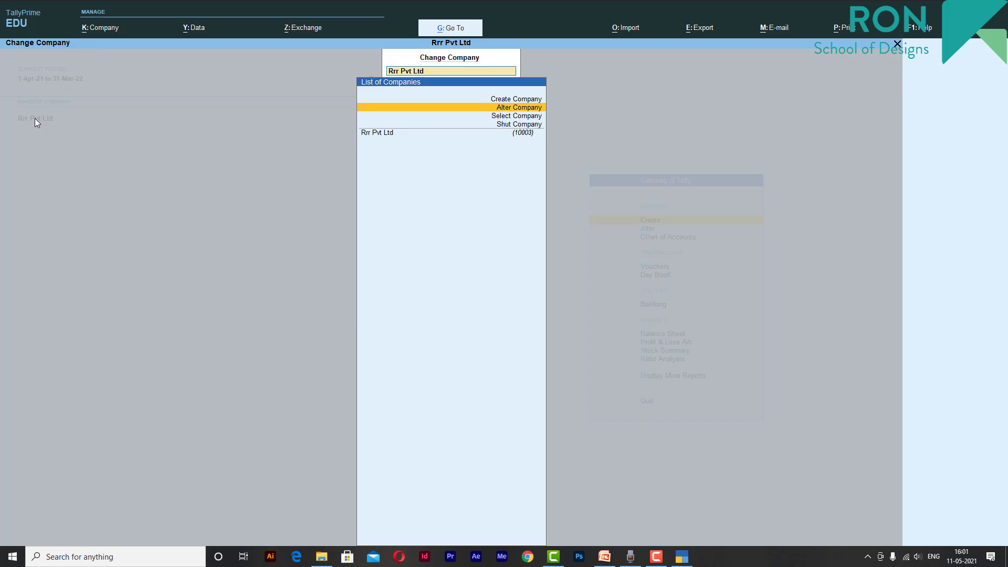
{"action": "key", "text": "Return"}
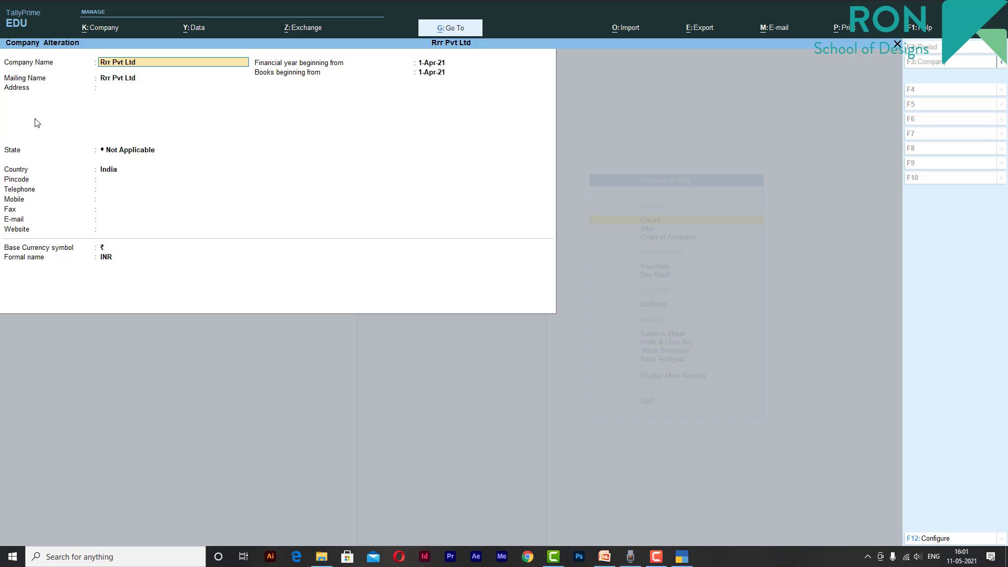
{"action": "key", "text": "Return"}
{"action": "key", "text": "Return"}
{"action": "key", "text": "Return"}
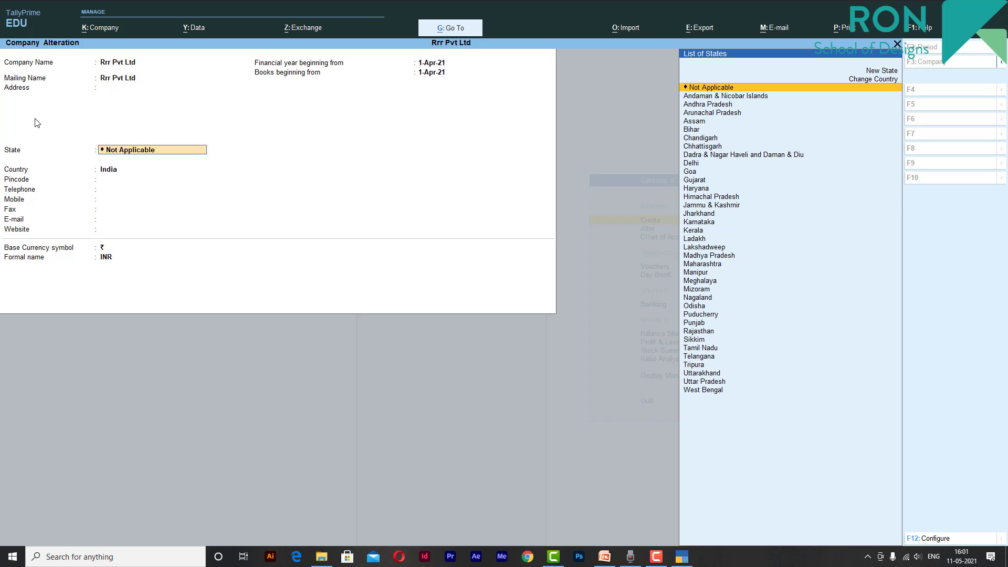
{"action": "type", "text": "T"}
{"action": "key", "text": "Down"}
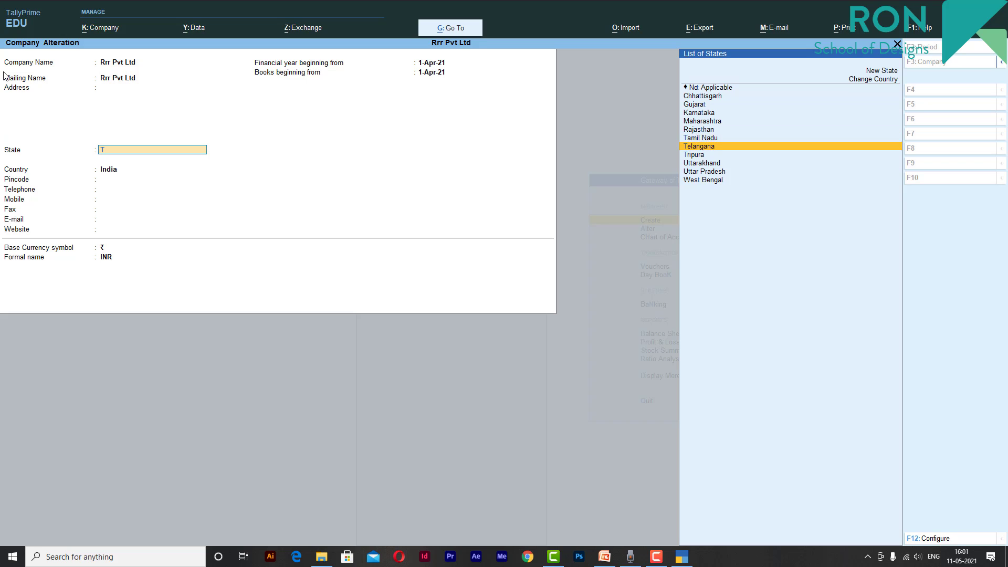
{"action": "key", "text": "Up"}
{"action": "key", "text": "Return"}
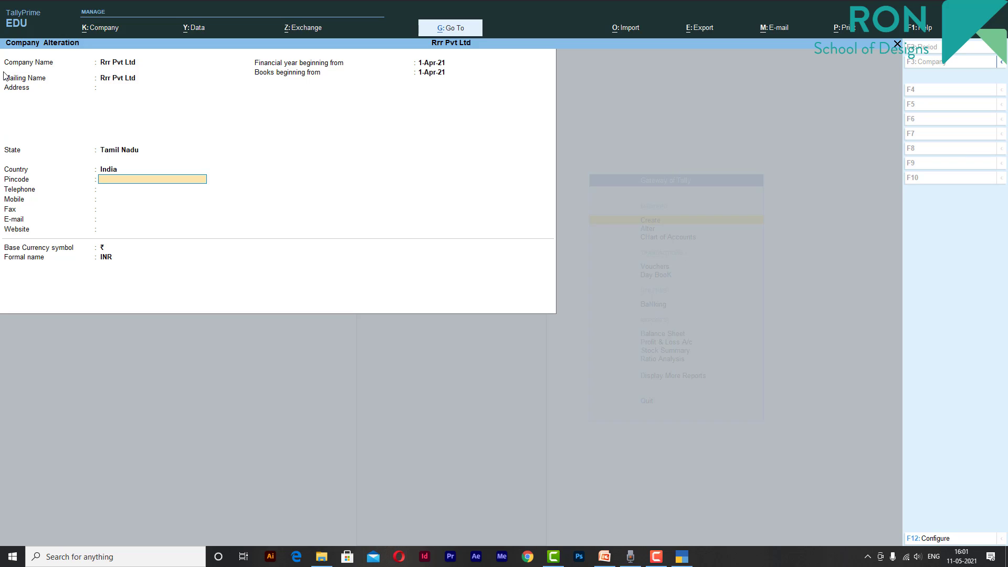
Leave the contact and currency details of Rrr Pvt Ltd as they are, accept the alteration and return to the Gateway of Tally
{"action": "key", "text": "Return"}
{"action": "key", "text": "Return"}
{"action": "key", "text": "Return"}
{"action": "key", "text": "Return"}
{"action": "key", "text": "Return"}
{"action": "key", "text": "Return"}
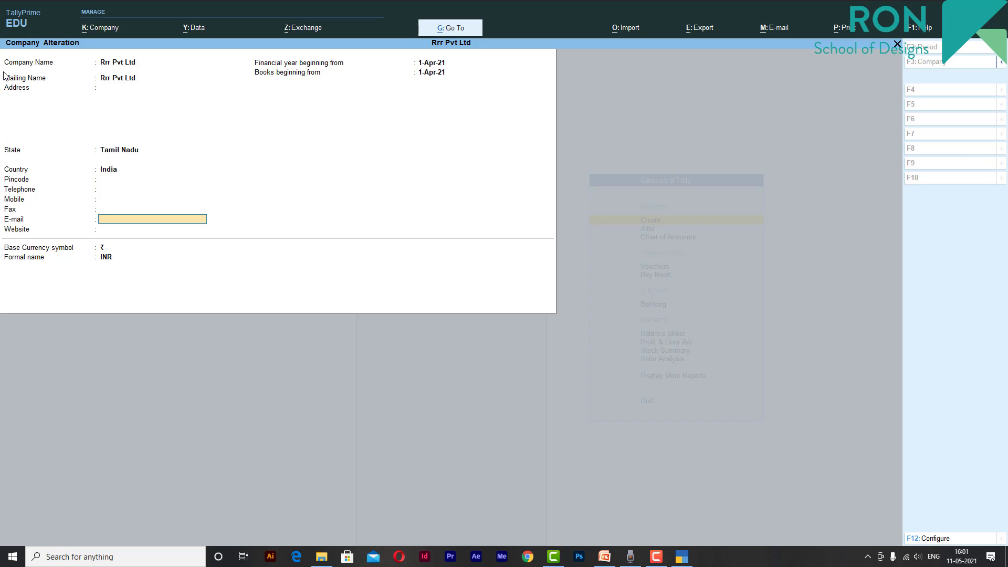
{"action": "key", "text": "Return"}
{"action": "key", "text": "Return"}
{"action": "key", "text": "Return"}
{"action": "key", "text": "Return"}
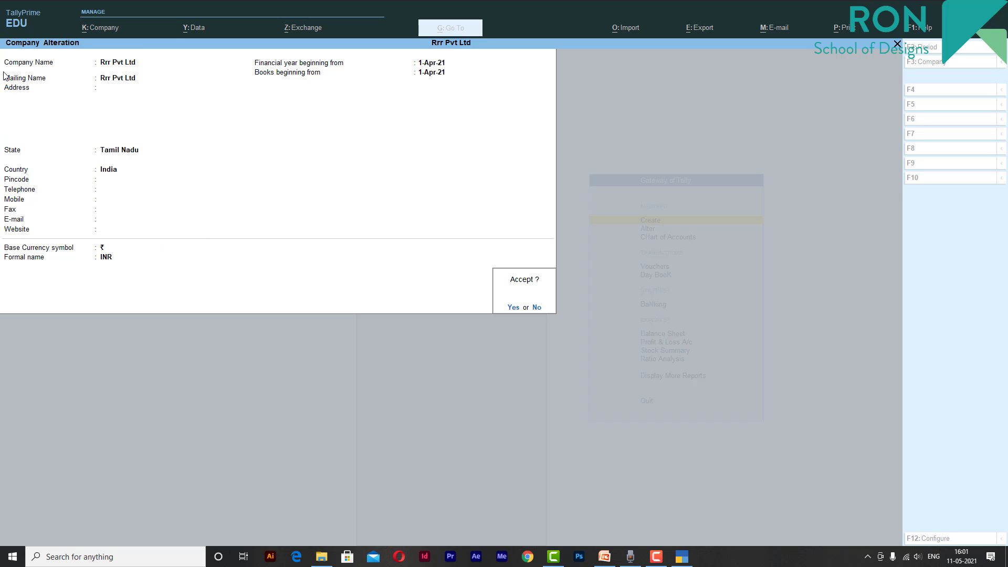
{"action": "key", "text": "Return"}
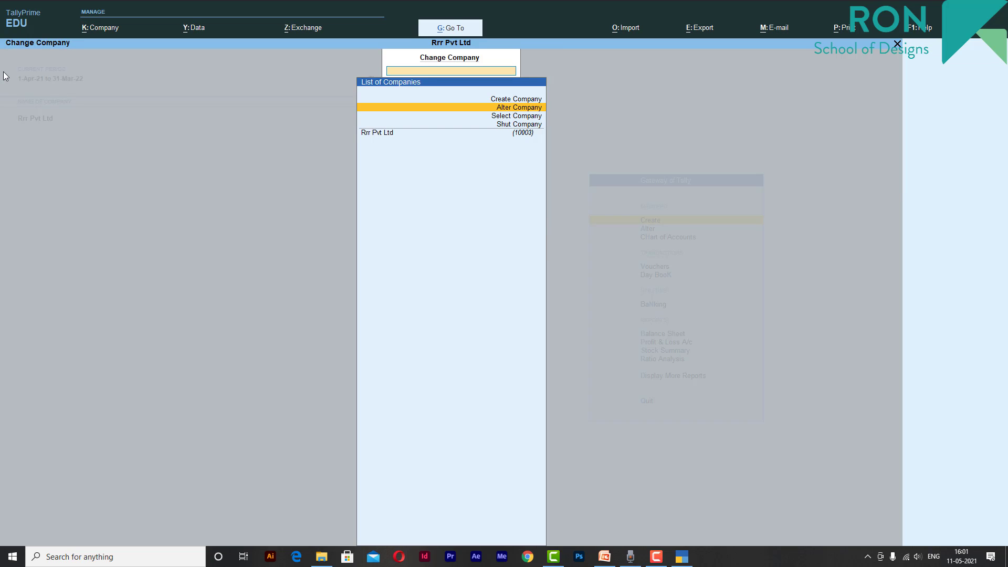
{"action": "key", "text": "Escape"}
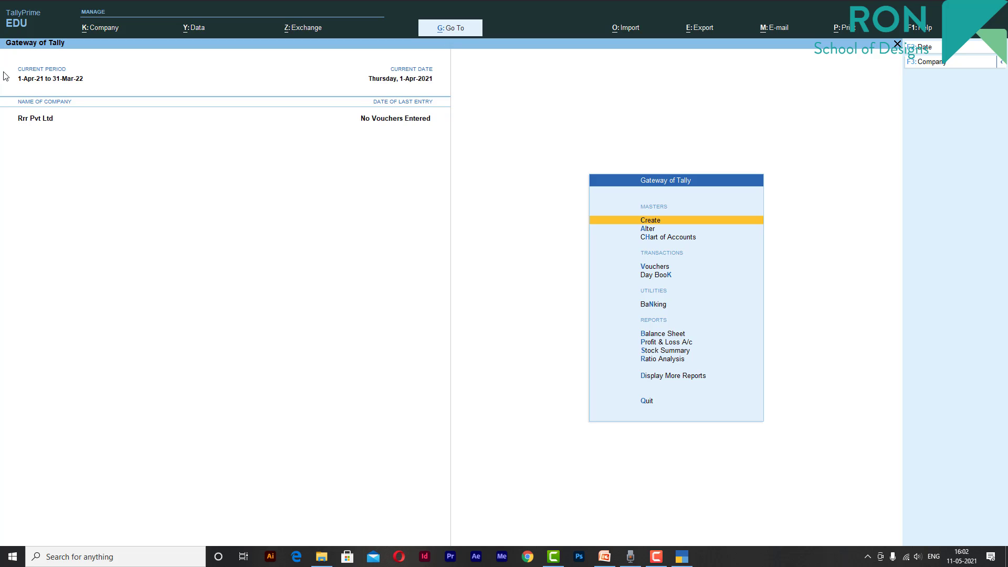
Delete the company Rrr Pvt Ltd from its alteration form and confirm the deletion
{"action": "key", "text": "F3"}
{"action": "key", "text": "Up"}
{"action": "key", "text": "Up"}
{"action": "key", "text": "Up"}
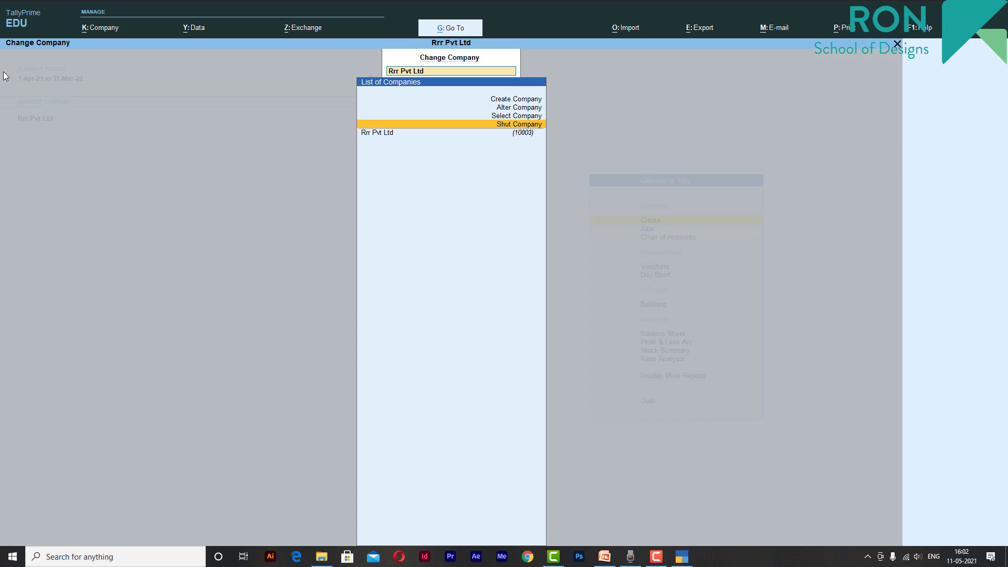
{"action": "key", "text": "Return"}
{"action": "key", "text": "alt+d"}
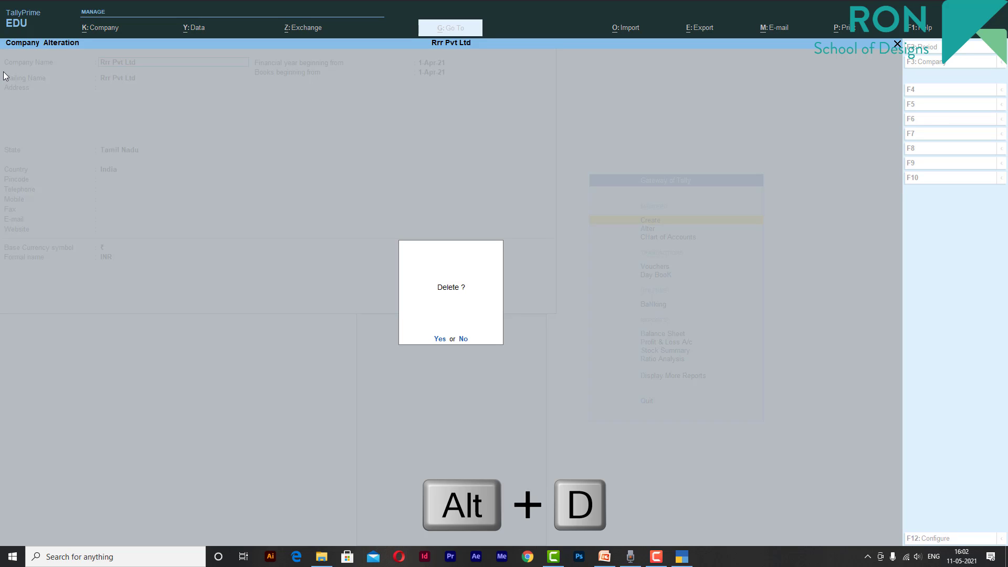
{"action": "key", "text": "y"}
{"action": "key", "text": "y"}
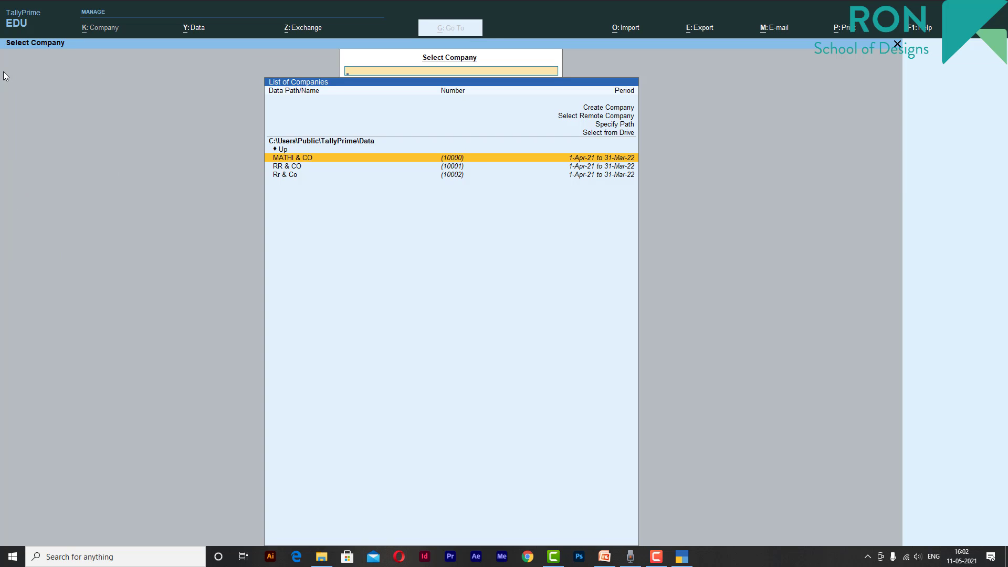
Examine the options and the companies remaining in the data folder's company list
{"action": "key", "text": "Up"}
{"action": "key", "text": "Up"}
{"action": "key", "text": "Up"}
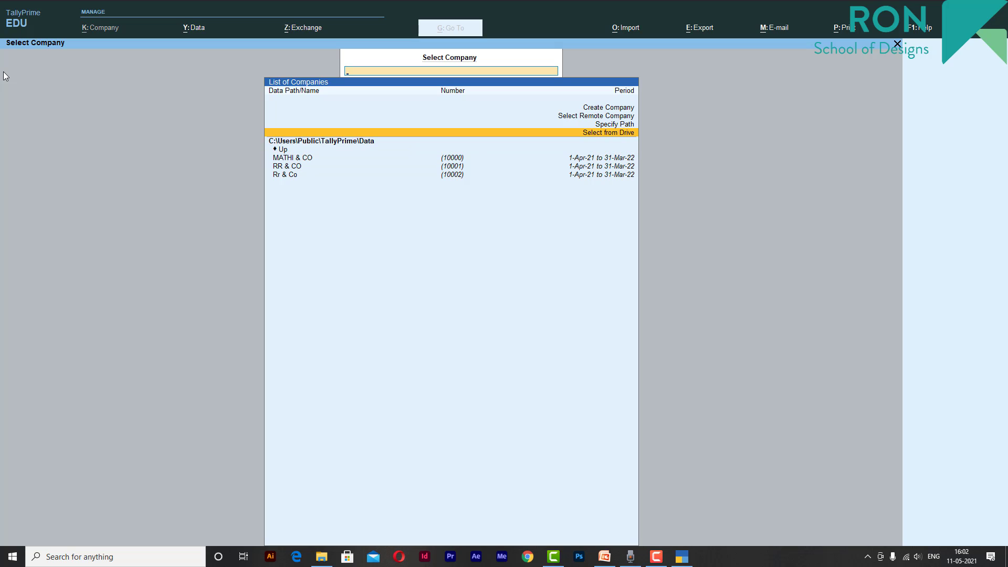
{"action": "key", "text": "Down"}
{"action": "key", "text": "Down"}
{"action": "key", "text": "Down"}
{"action": "key", "text": "Down"}
{"action": "key", "text": "Down"}
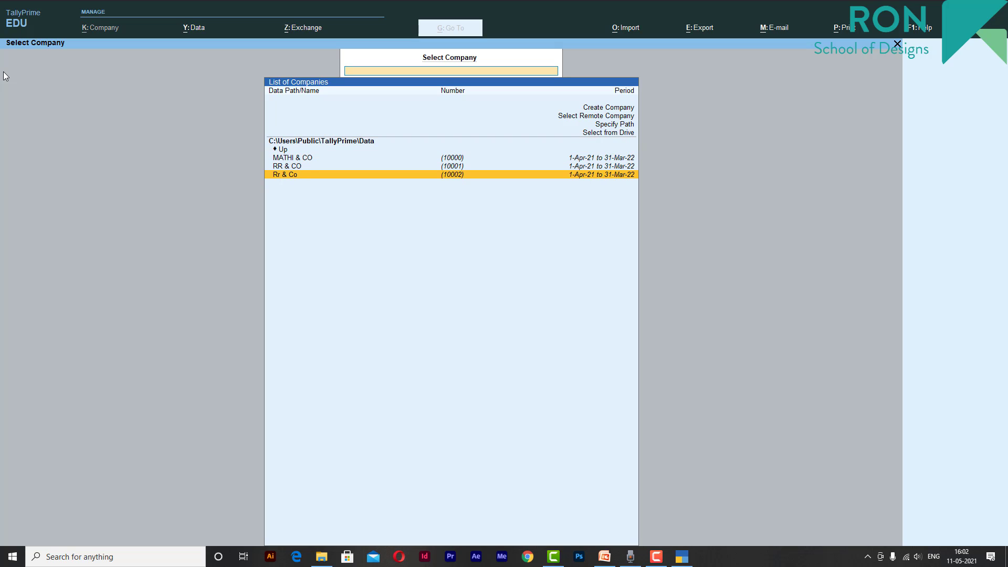
{"action": "key", "text": "Up"}
{"action": "key", "text": "Up"}
{"action": "key", "text": "Up"}
{"action": "key", "text": "Up"}
{"action": "key", "text": "Up"}
{"action": "key", "text": "Up"}
{"action": "key", "text": "Up"}
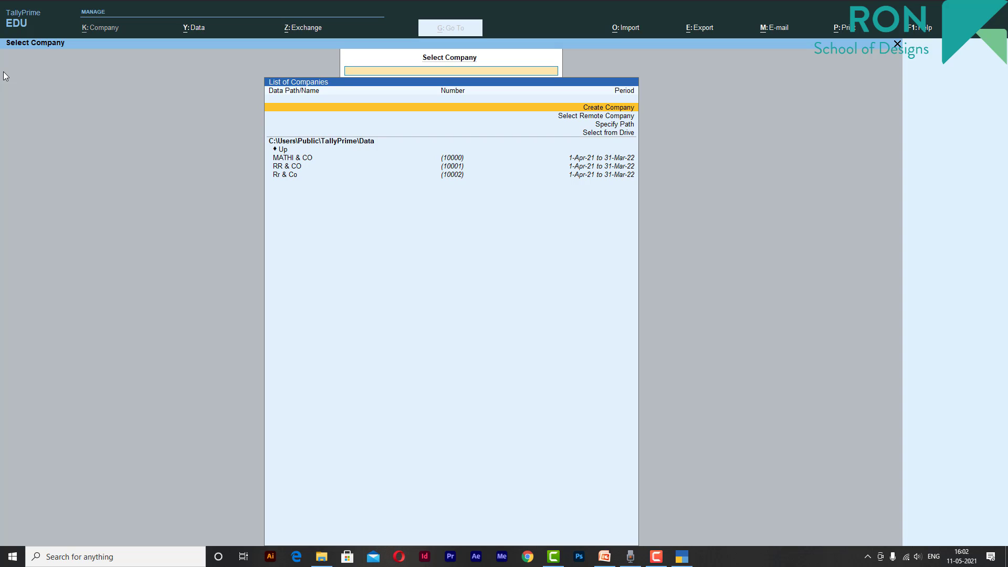
{"action": "key", "text": "Return"}
{"action": "key", "text": "Escape"}
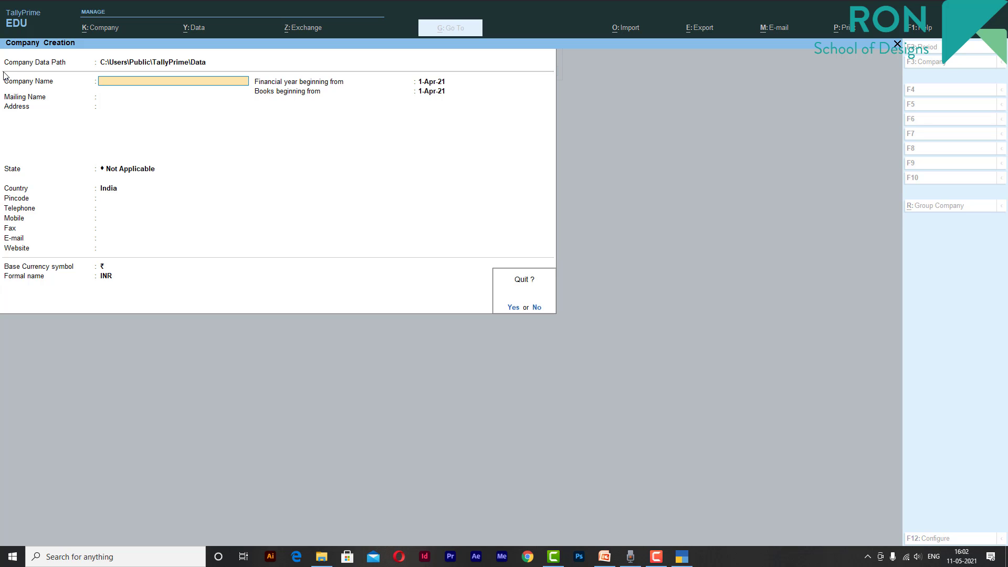
{"action": "key", "text": "y"}
{"action": "key", "text": "Escape"}
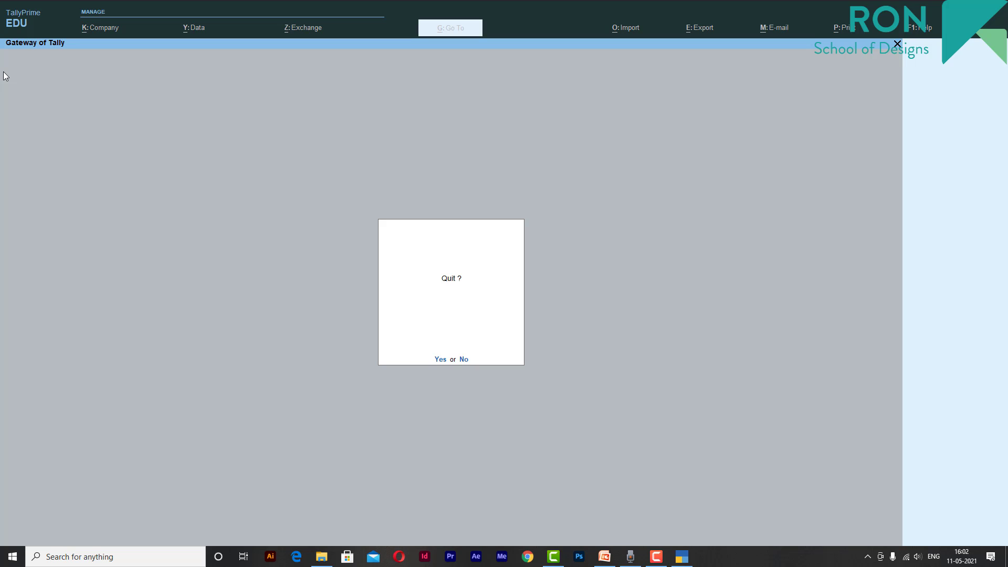
{"action": "key", "text": "n"}
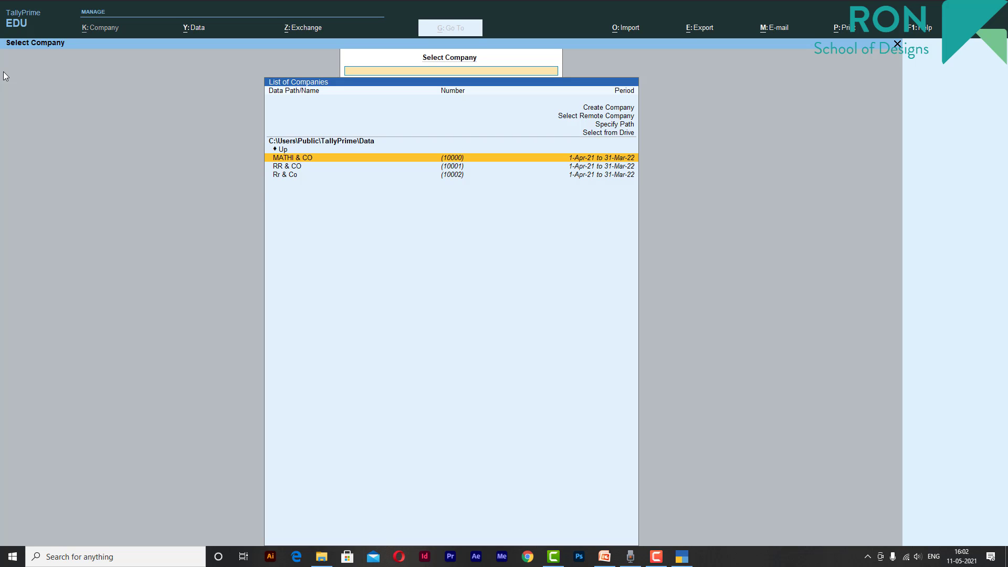
Load MATHI & CO from the list of companies in the data folder
{"action": "key", "text": "Down"}
{"action": "key", "text": "Down"}
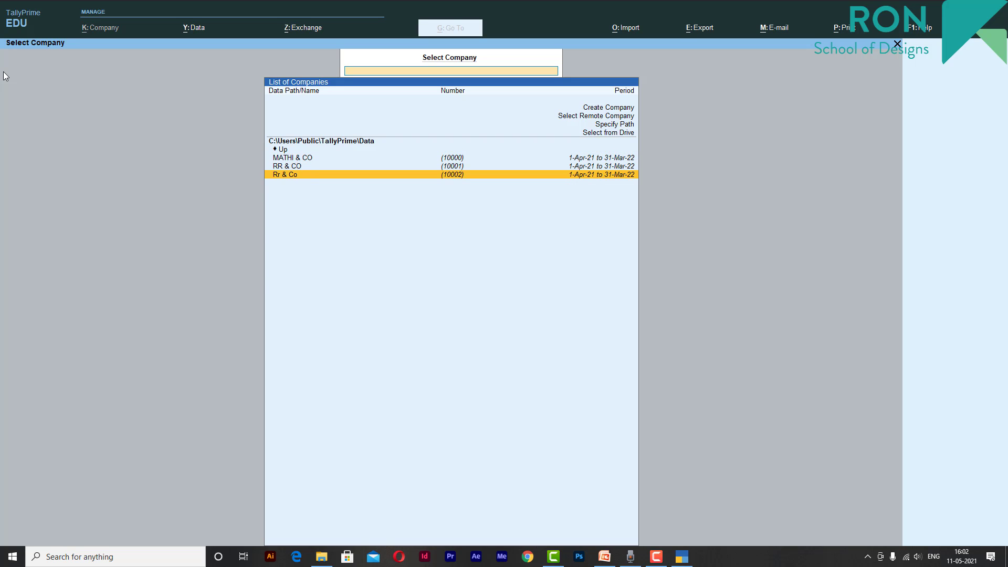
{"action": "key", "text": "Up"}
{"action": "key", "text": "Up"}
{"action": "key", "text": "Up"}
{"action": "key", "text": "Up"}
{"action": "key", "text": "Up"}
{"action": "key", "text": "Up"}
{"action": "key", "text": "Up"}
{"action": "key", "text": "Up"}
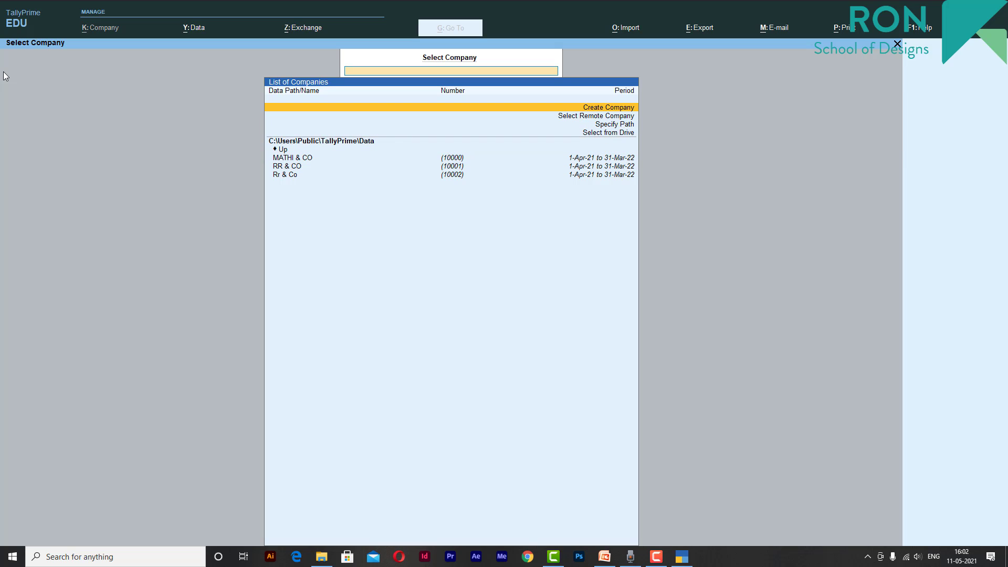
{"action": "key", "text": "Down"}
{"action": "key", "text": "Down"}
{"action": "key", "text": "Down"}
{"action": "key", "text": "Down"}
{"action": "key", "text": "Down"}
{"action": "key", "text": "Down"}
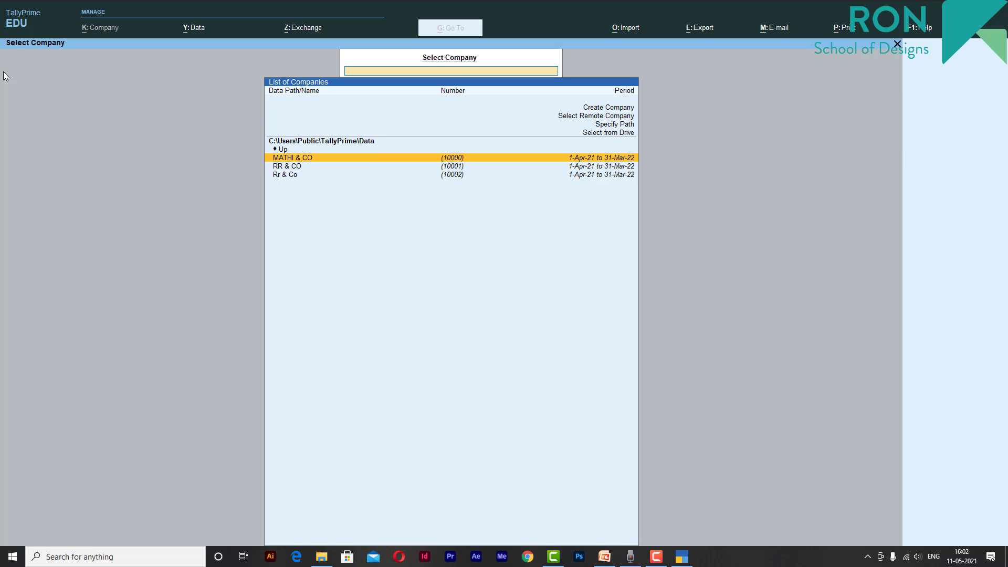
{"action": "key", "text": "Return"}
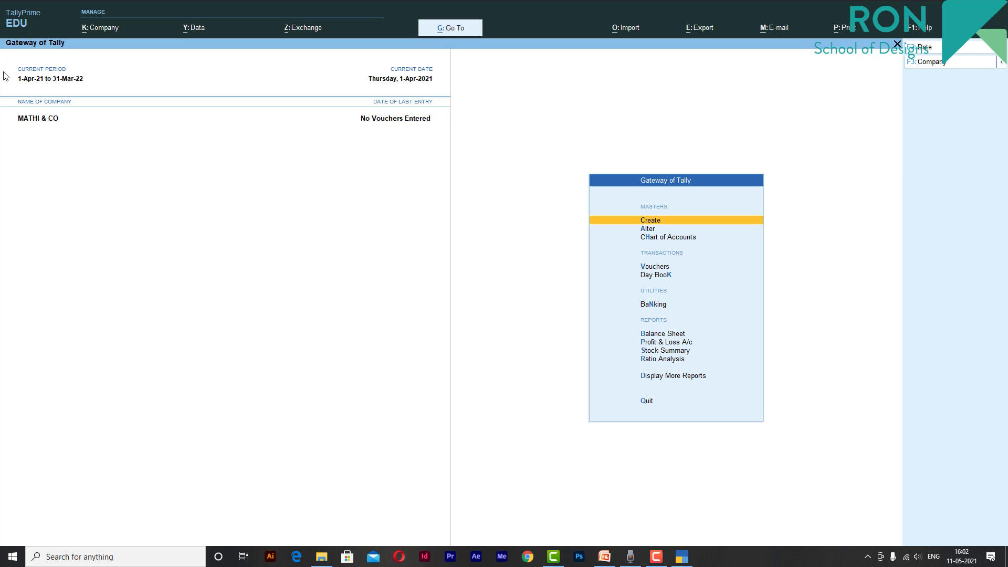
Quit TallyPrime from the Gateway of Tally and confirm the exit
{"action": "key", "text": "Escape"}
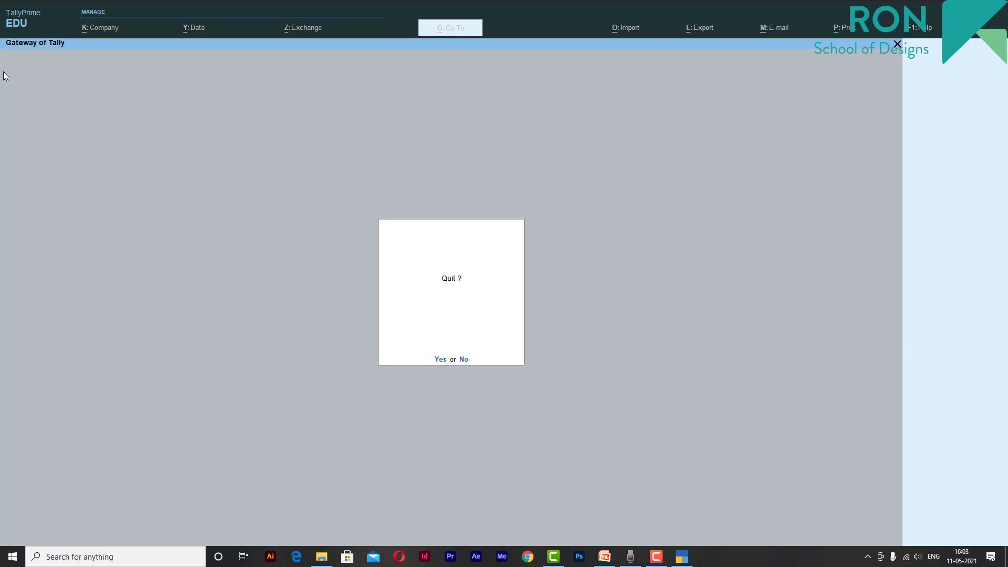
{"action": "key", "text": "Escape"}
{"action": "key", "text": "Escape"}
{"action": "key", "text": "Return"}
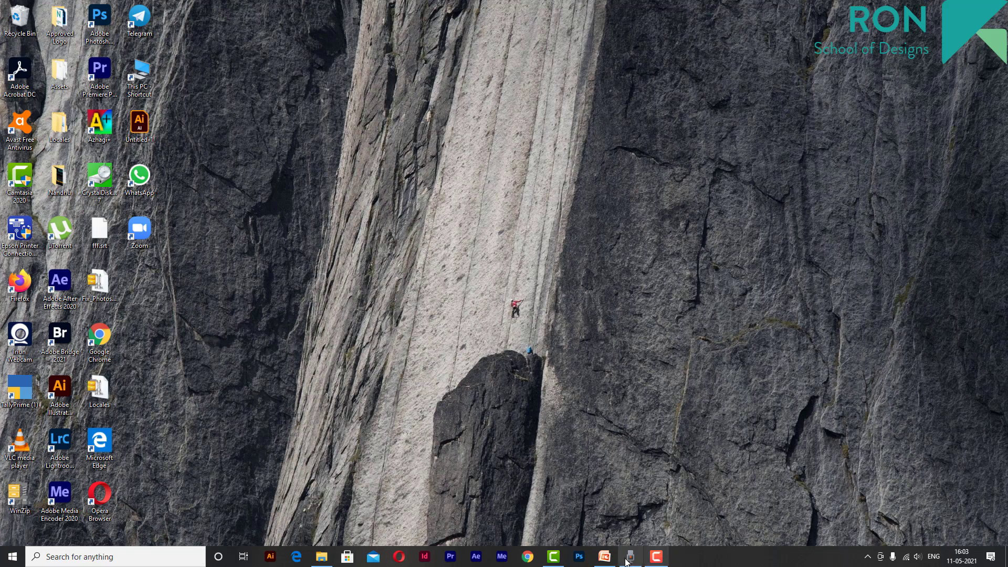
Switch to the accounting tutorial presentation in PowerPoint and look through the slides on the types of account
{"action": "left_click", "coordinate": [604, 557]}
{"action": "scroll", "coordinate": [196, 486], "scroll_direction": "down", "scroll_amount": 3}
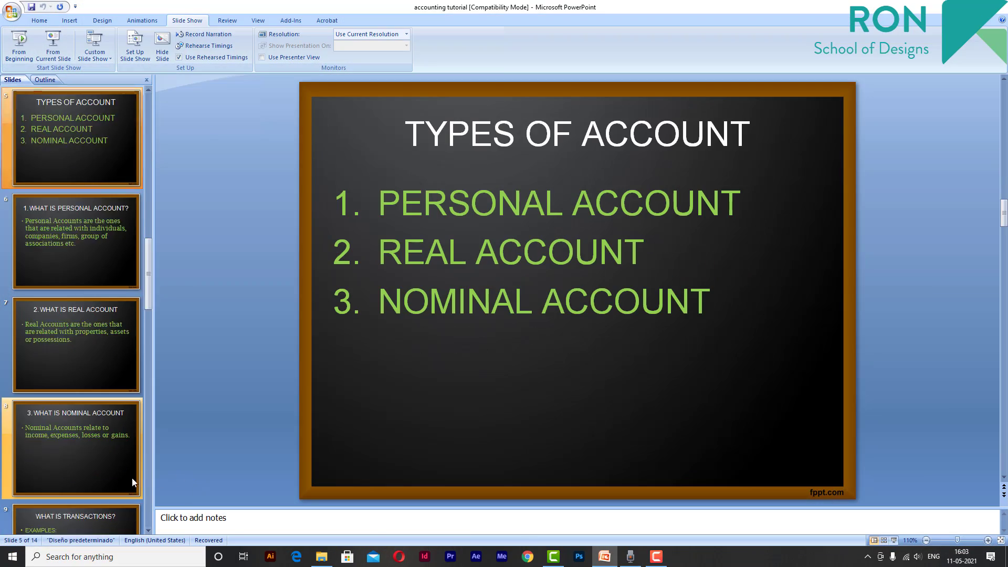